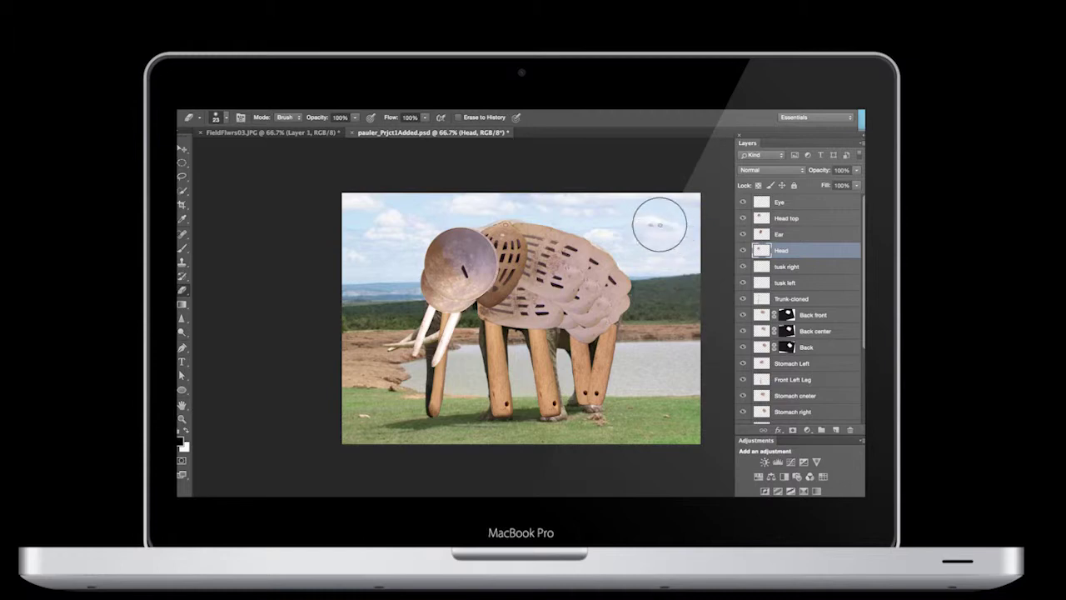
Bring the FieldFlwrs03.JPG wildflower meadow photo to the front
click(289, 135)
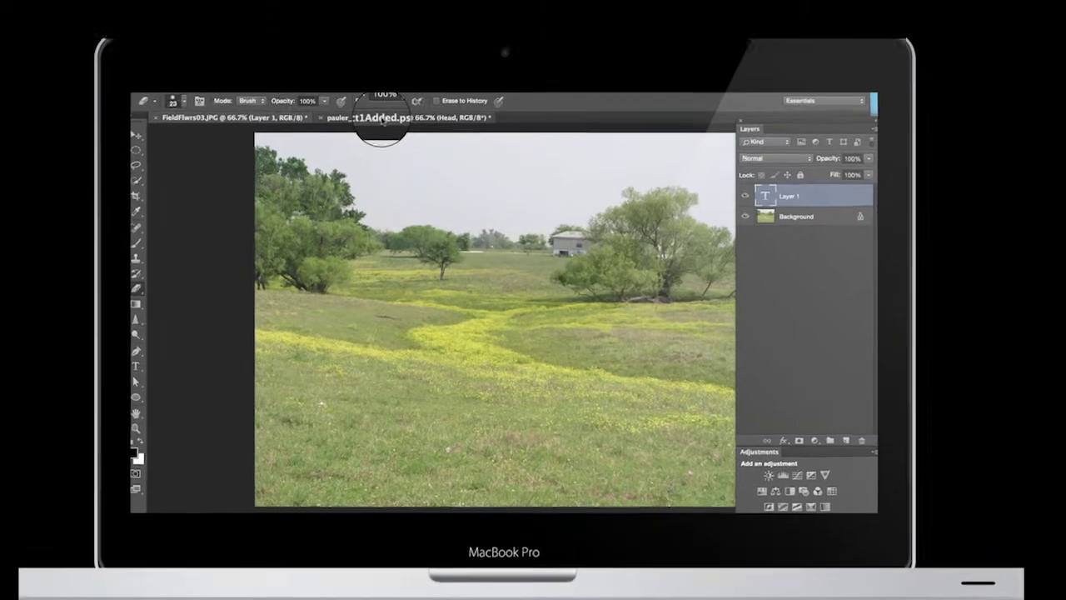
Show the Scene meadow layer in the elephant composite, then select the Eye and Ear layers
click(413, 133)
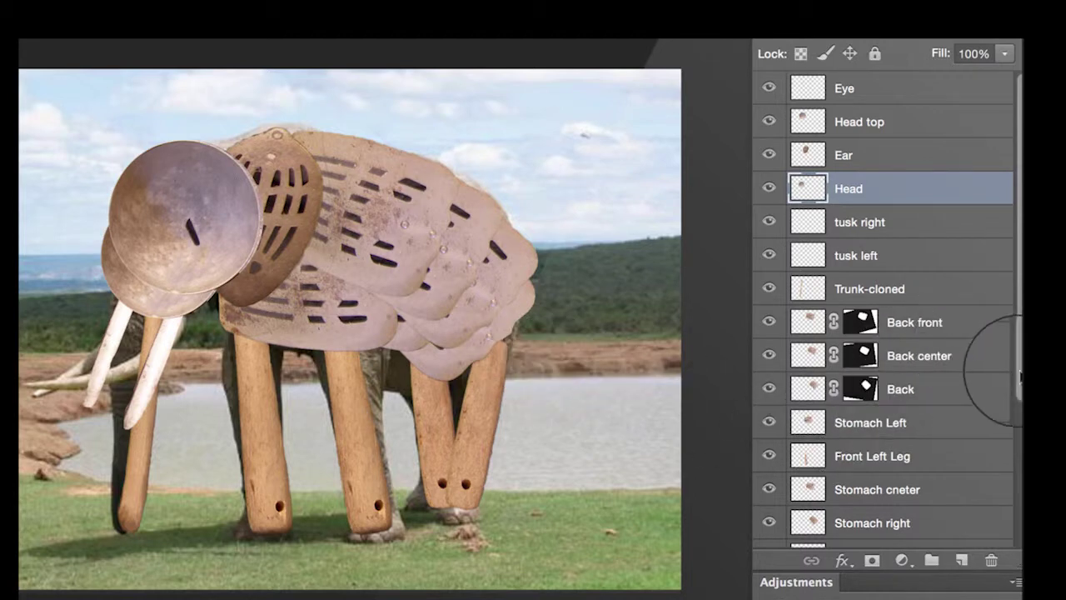
drag(1018, 384, 1018, 541)
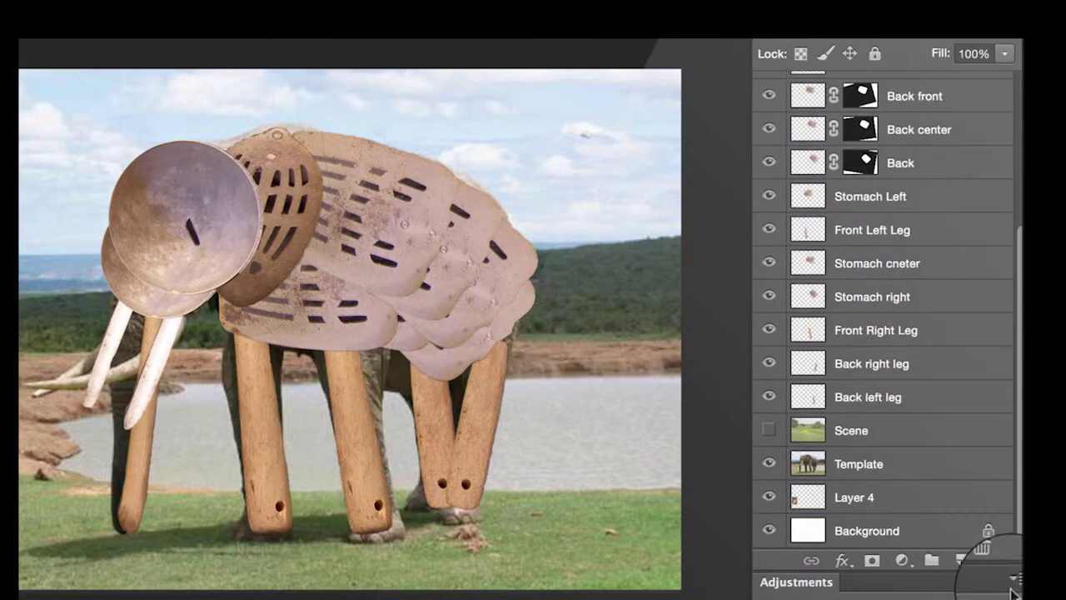
click(769, 431)
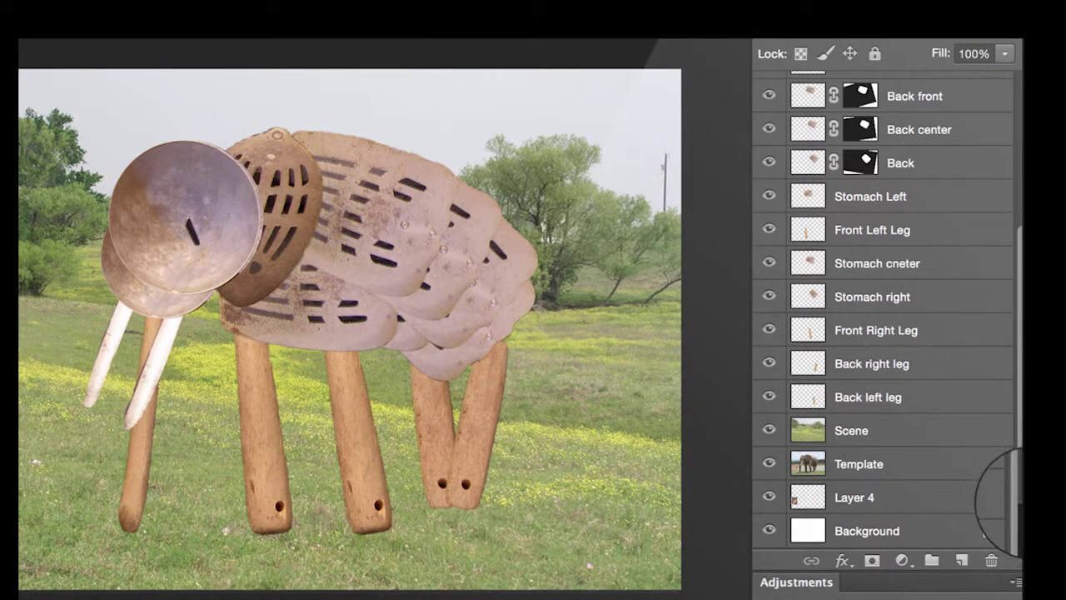
drag(1018, 516, 1011, 324)
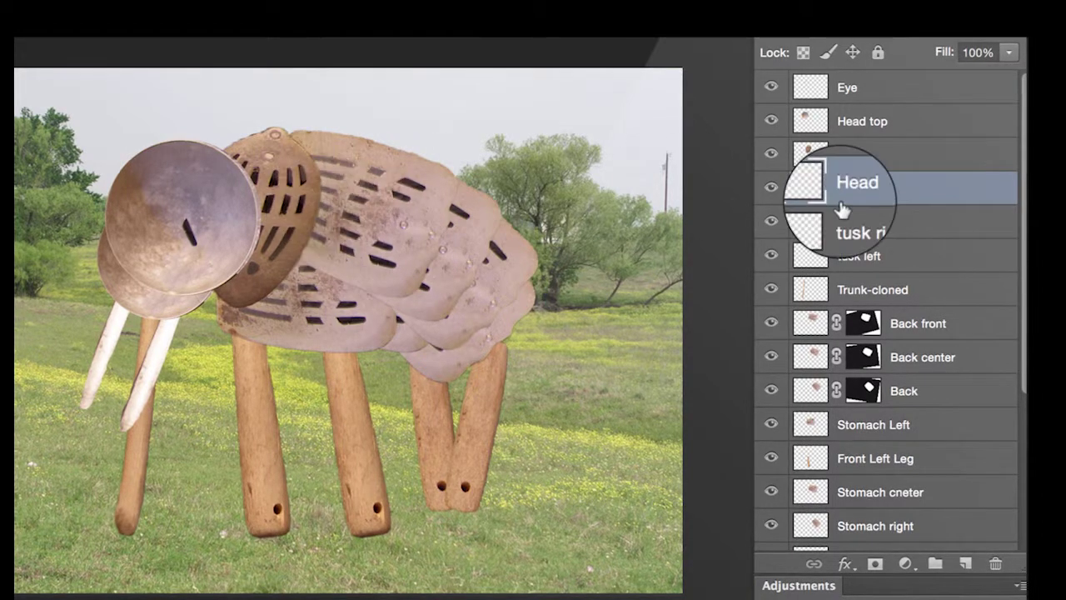
click(853, 95)
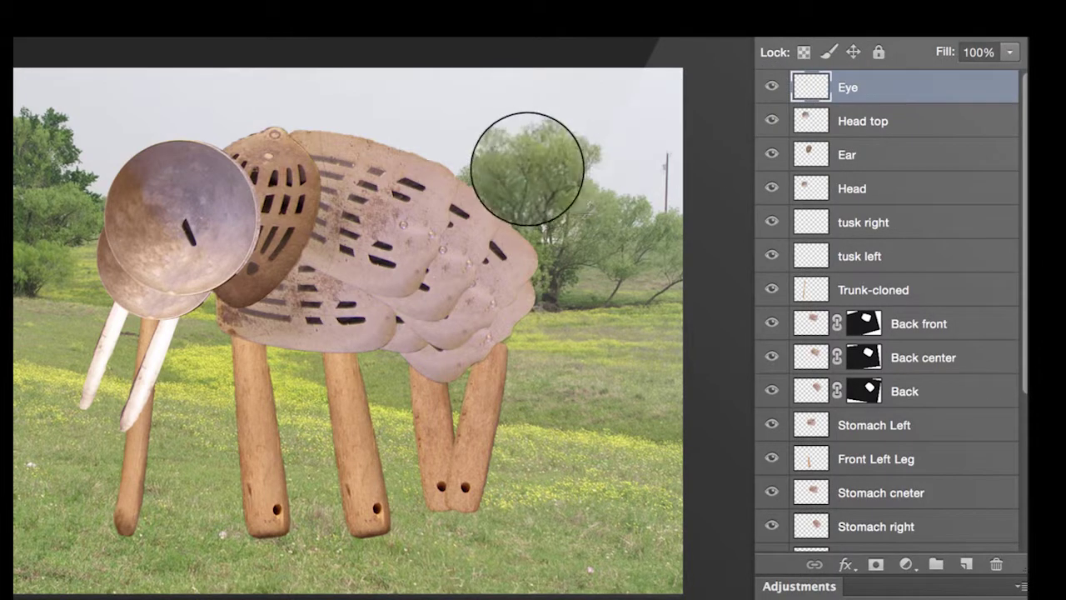
click(787, 154)
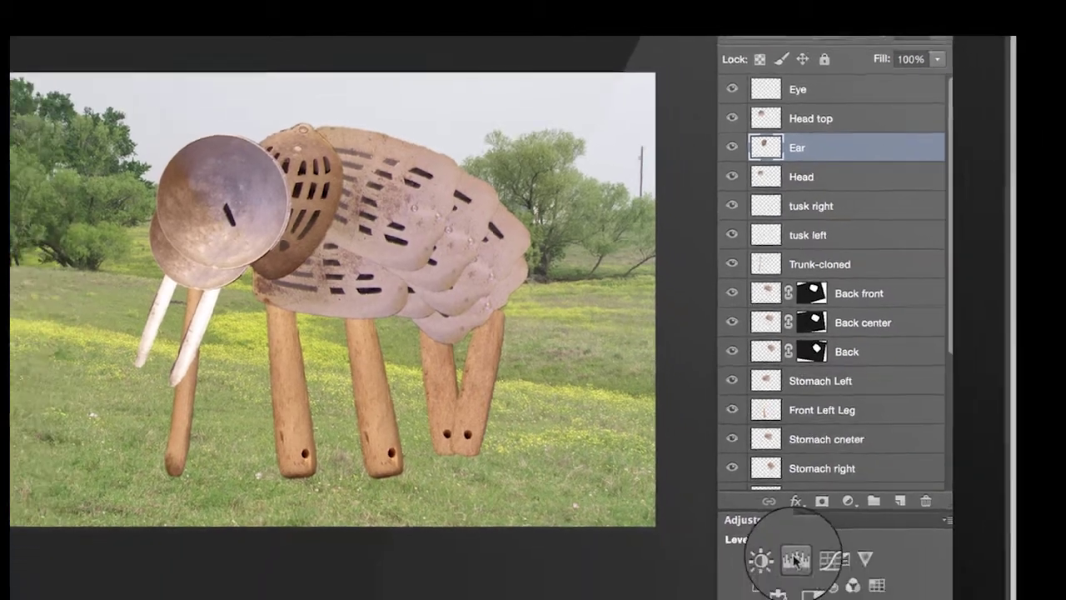
Add a Levels adjustment above Ear with input levels 47, 0.90 and 238
click(761, 514)
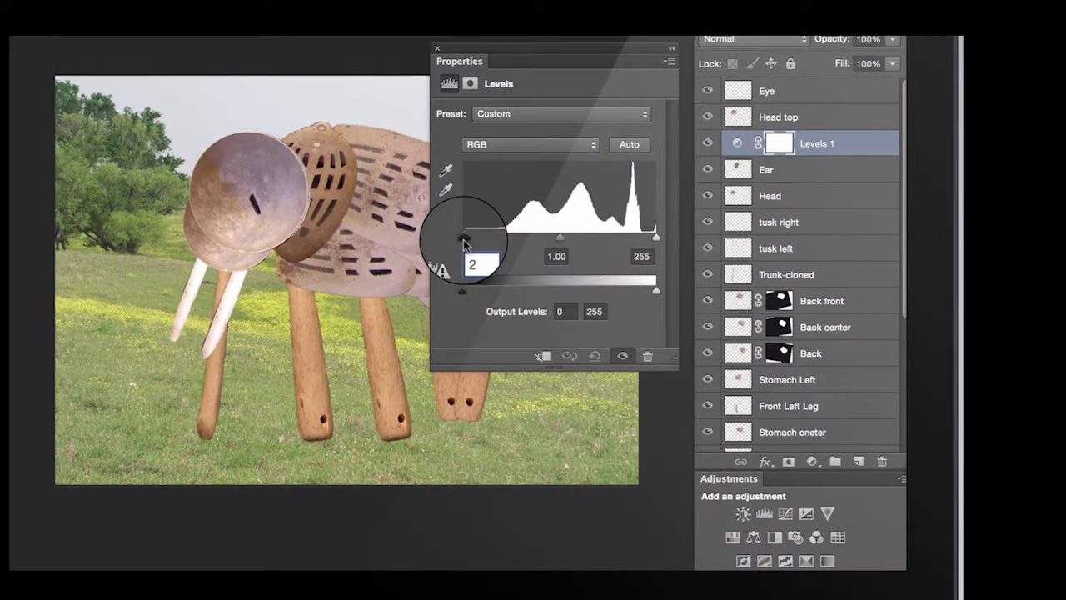
drag(464, 240, 498, 238)
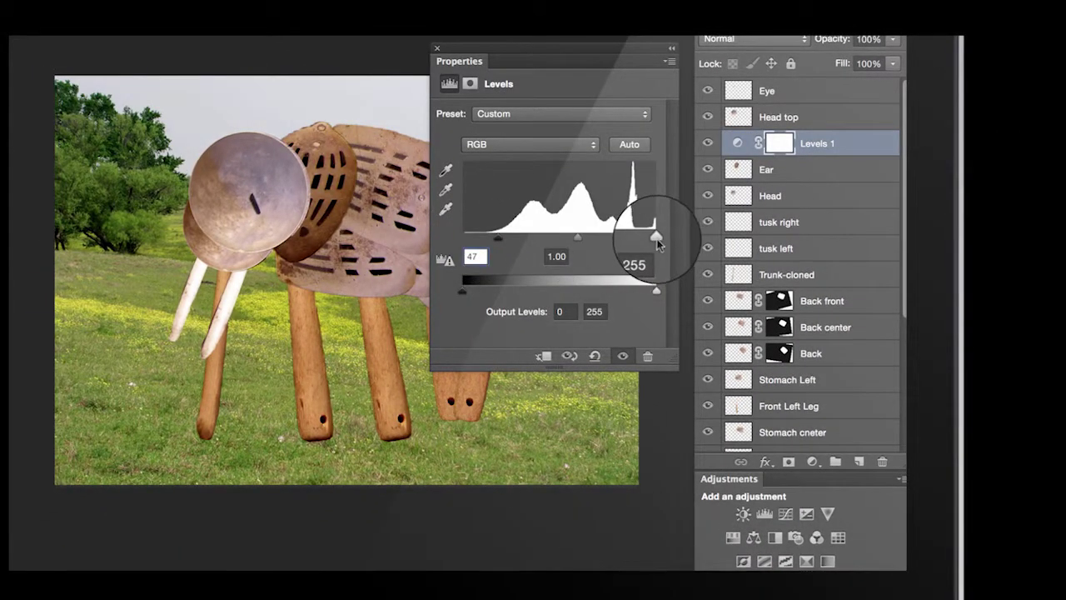
drag(656, 240, 644, 239)
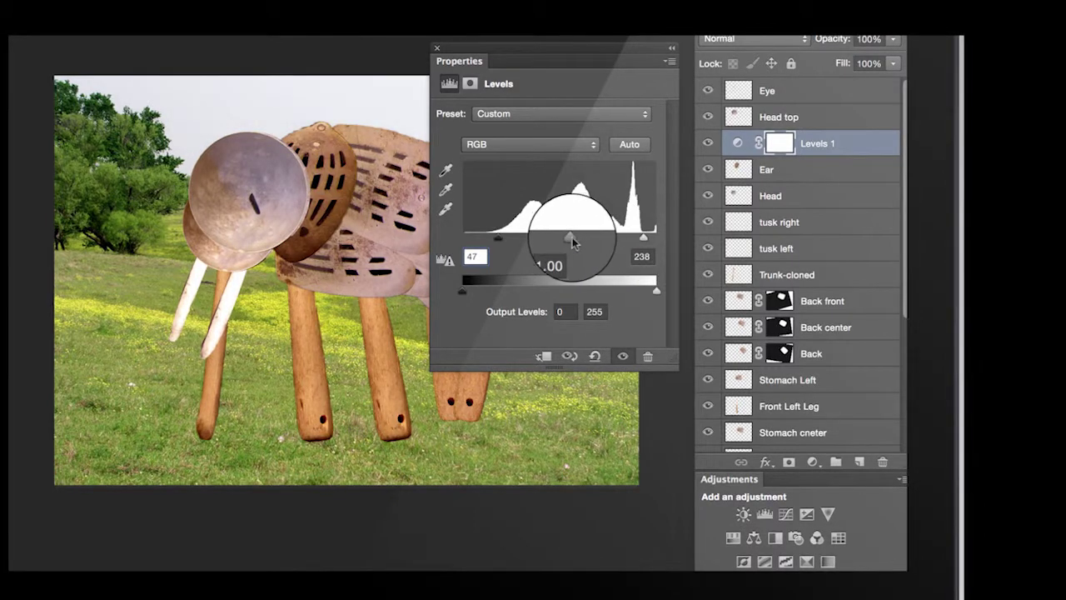
drag(567, 241, 576, 241)
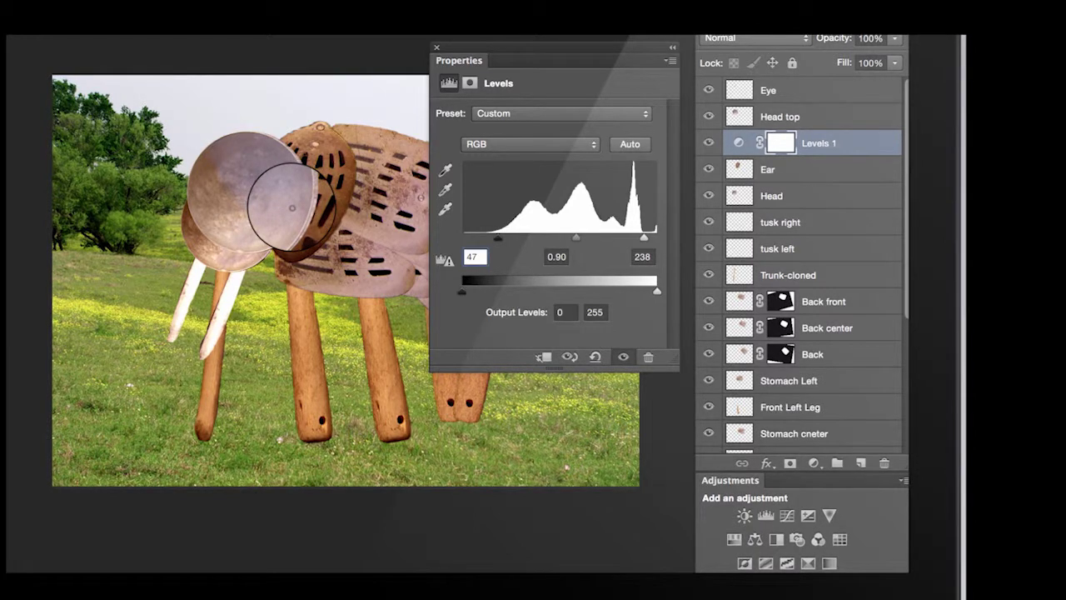
View the Levels mask settings, close Properties, and start dragging Levels 1 away
click(780, 142)
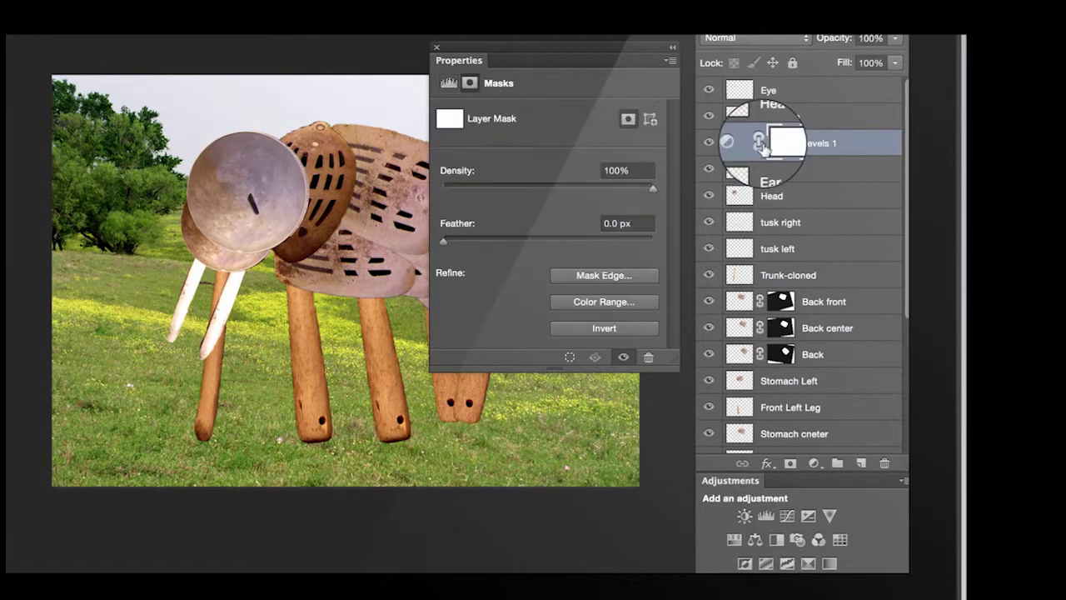
click(436, 47)
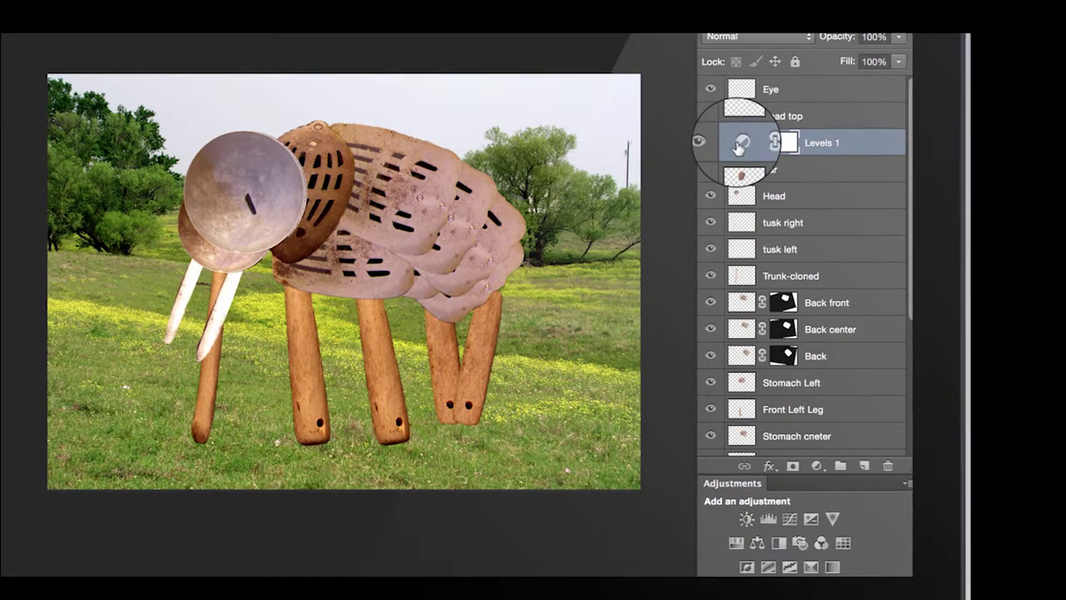
drag(739, 147, 890, 465)
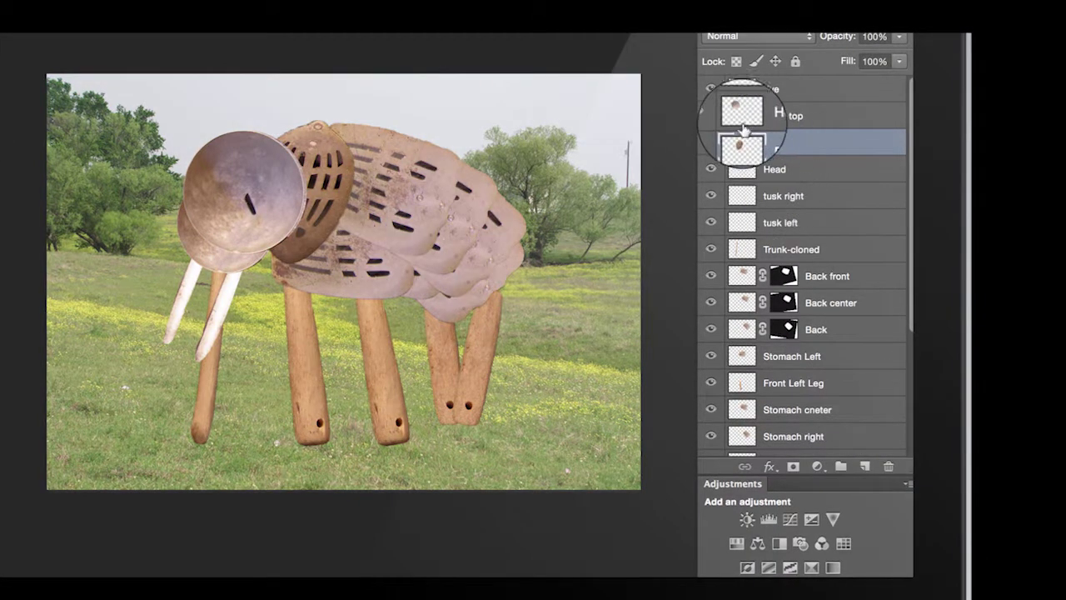
Delete the Levels 1 layer and erase the top edge of the Ear piece
drag(741, 143, 747, 134)
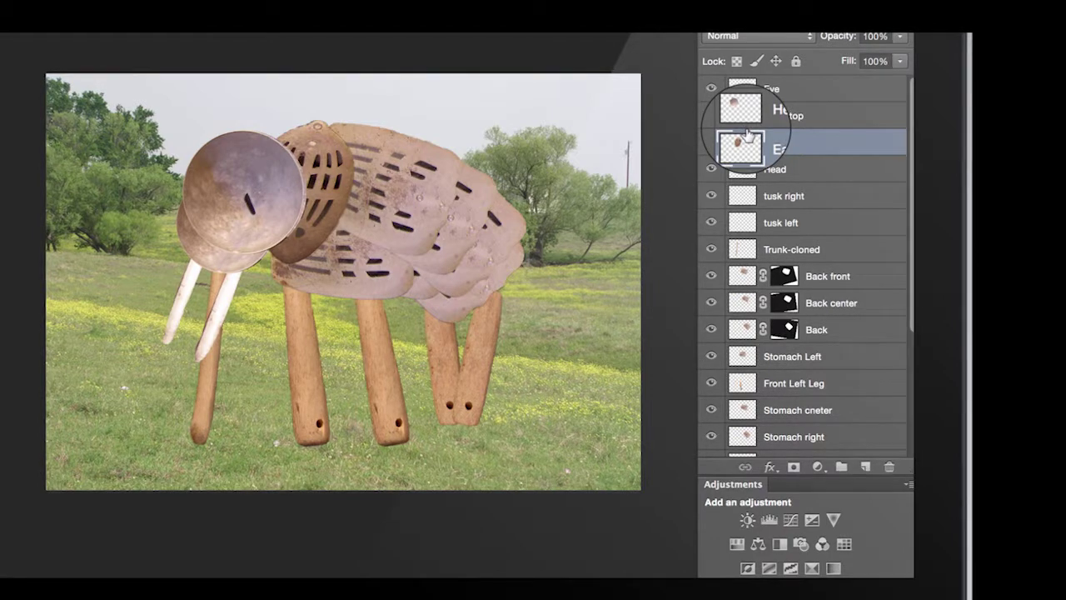
drag(747, 135, 742, 143)
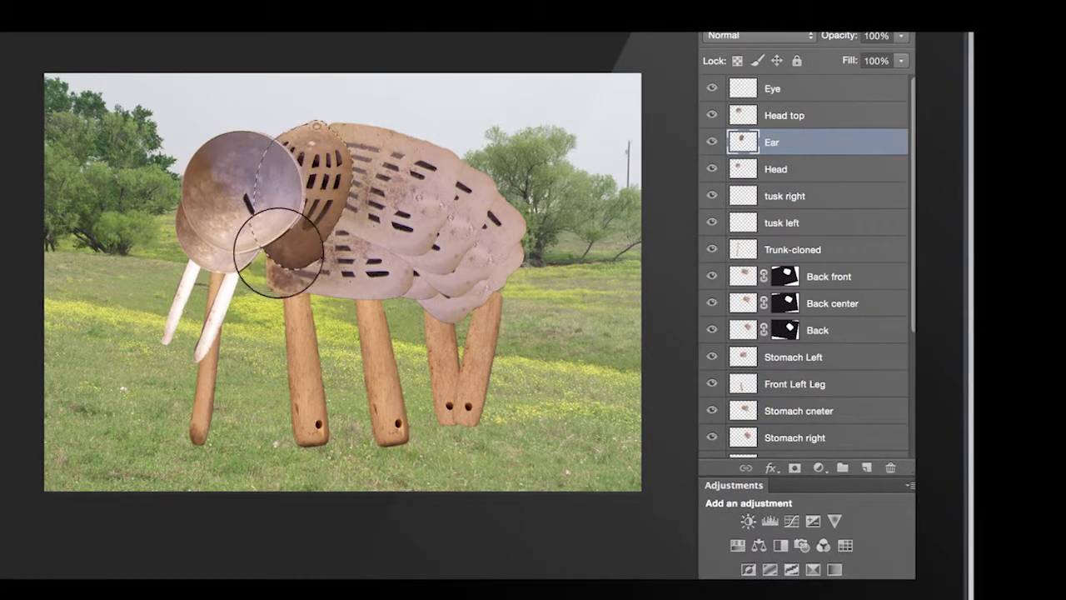
mouse_move(280, 244)
mouse_down()
mouse_move(328, 178)
mouse_move(322, 125)
mouse_move(258, 200)
mouse_move(333, 230)
mouse_up()
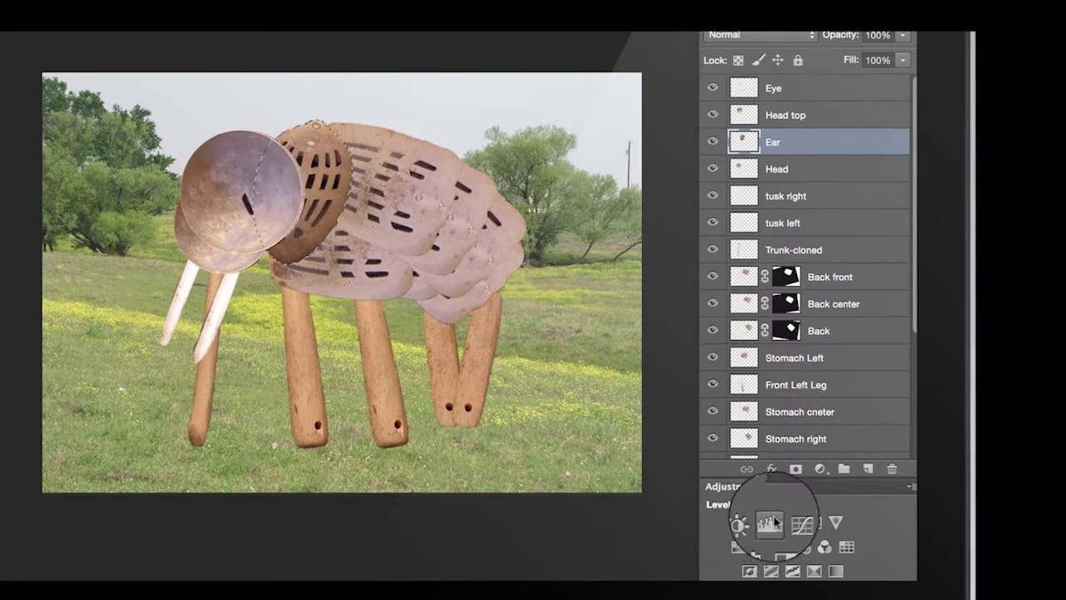
Add a new Levels layer above Ear, lowering the white point to lighten the masked head area
click(821, 471)
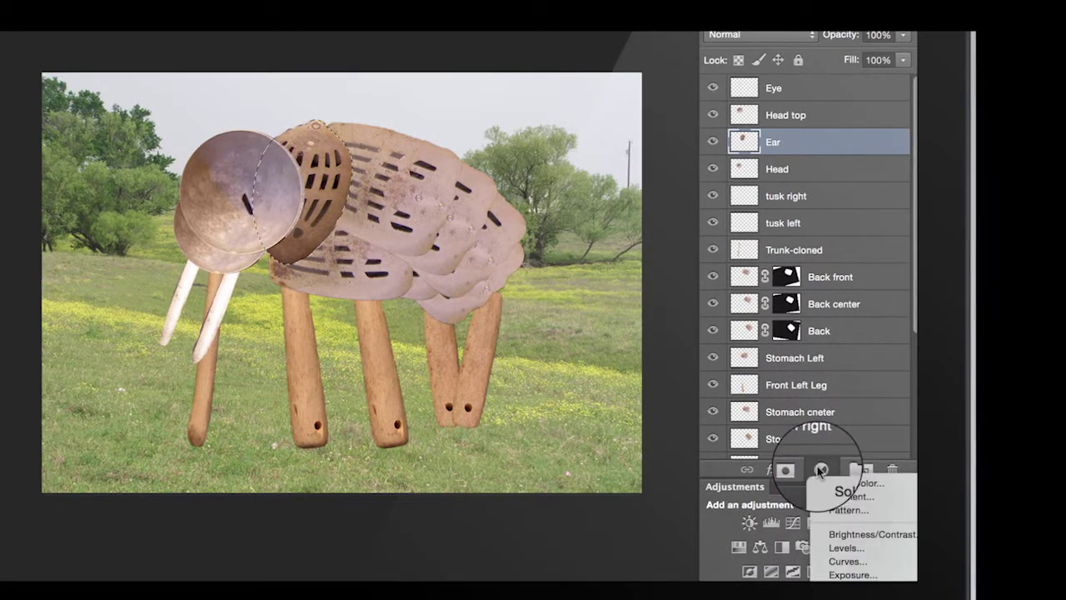
click(837, 549)
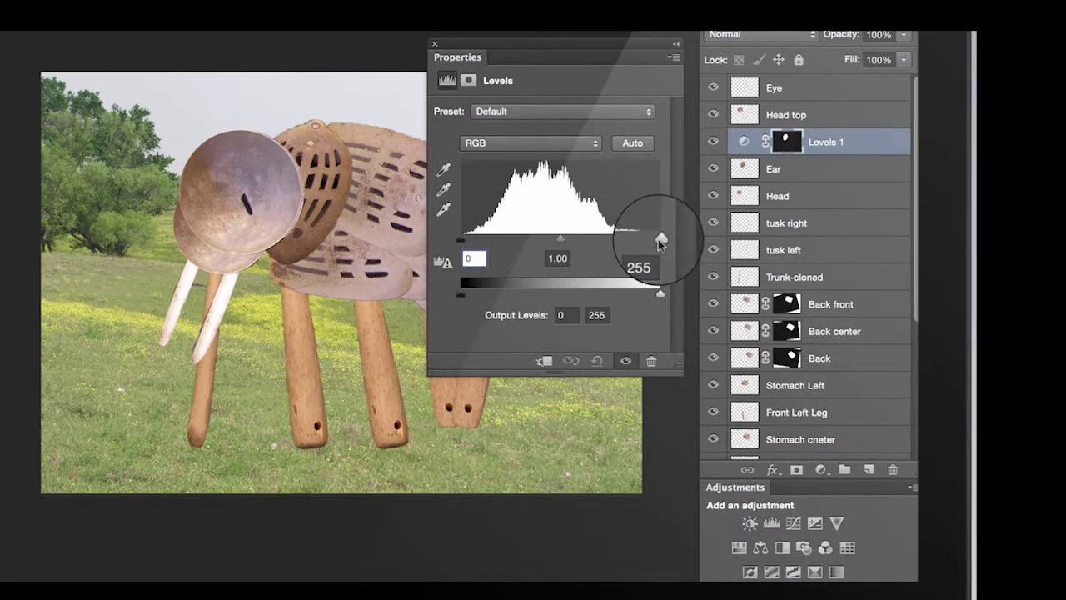
drag(660, 240, 624, 243)
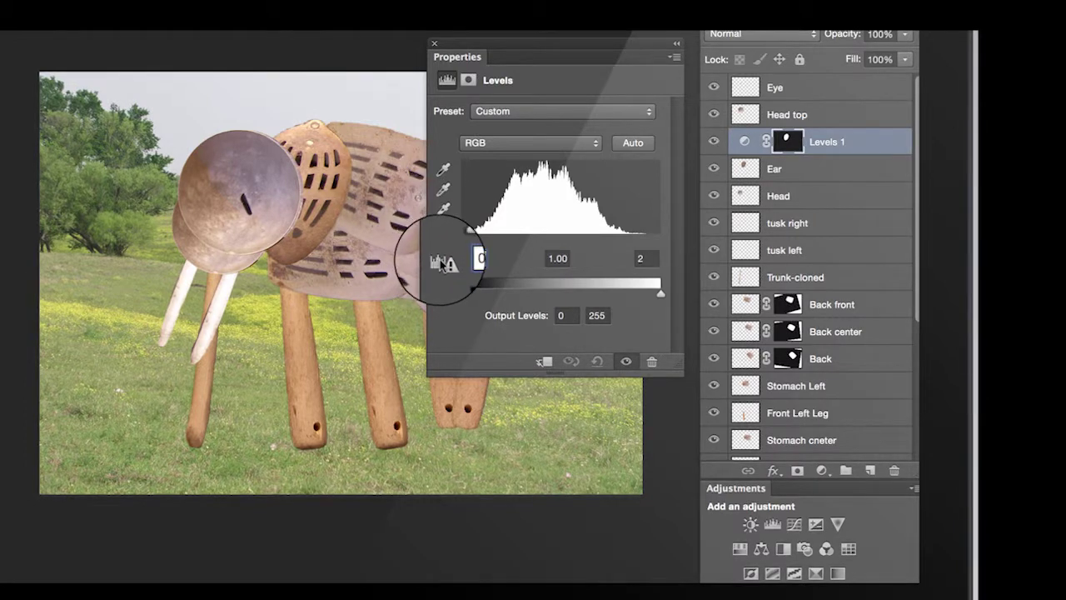
mouse_move(463, 241)
mouse_down()
mouse_move(561, 279)
mouse_move(627, 275)
mouse_up()
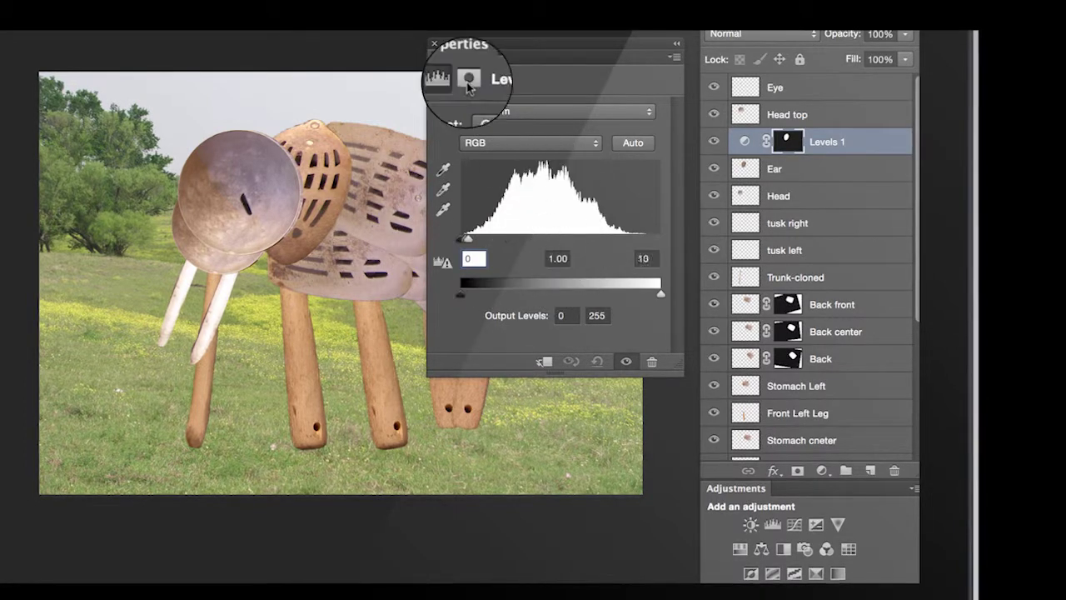
click(434, 43)
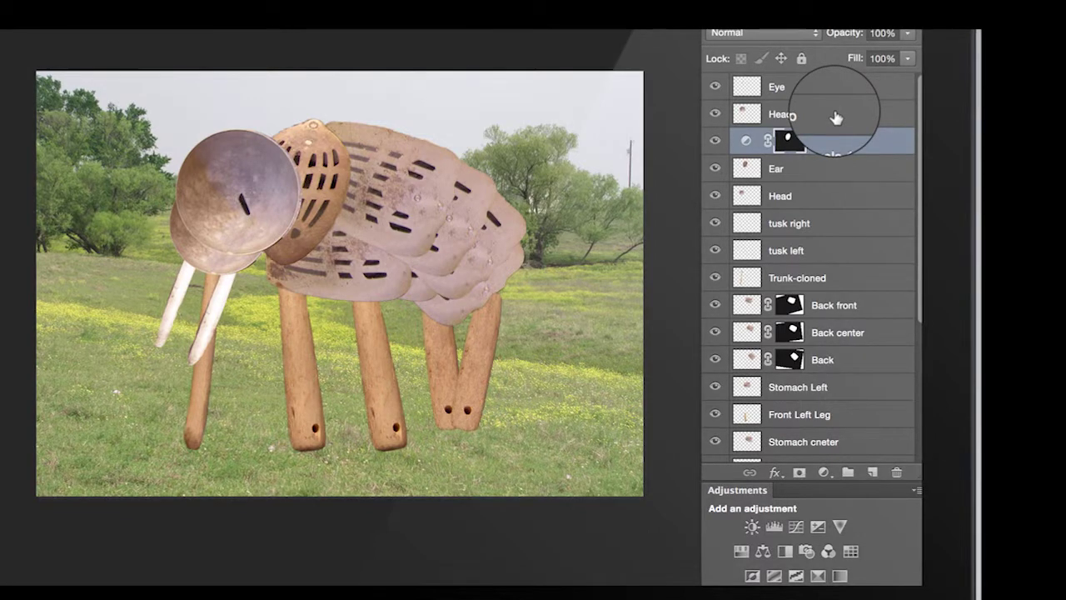
Select Eye, Head top, Levels 1, Ear and Head, and group them as 'Head'
click(775, 87)
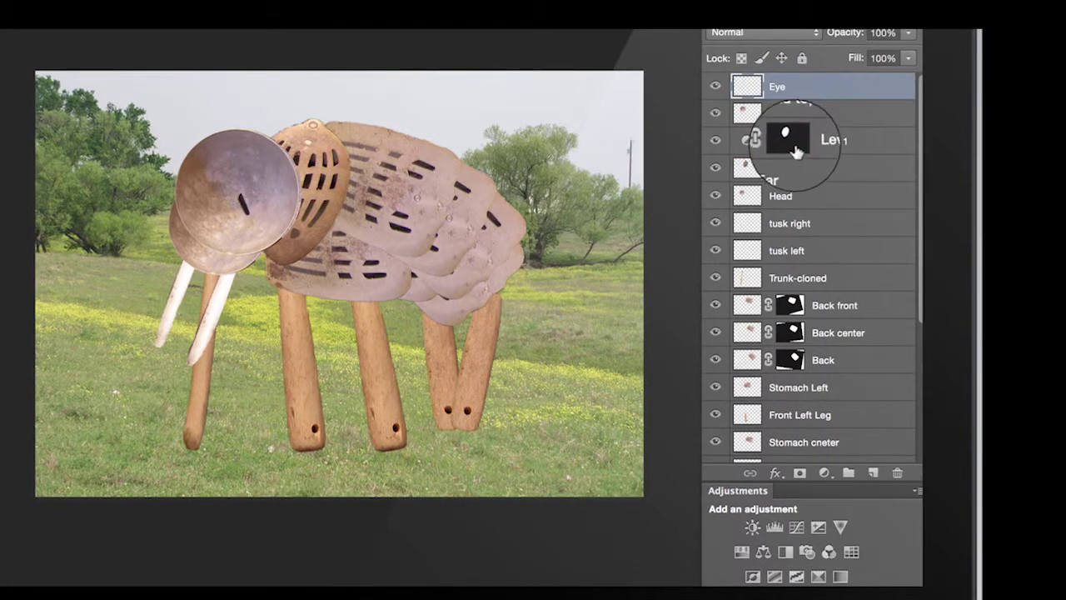
click(800, 112)
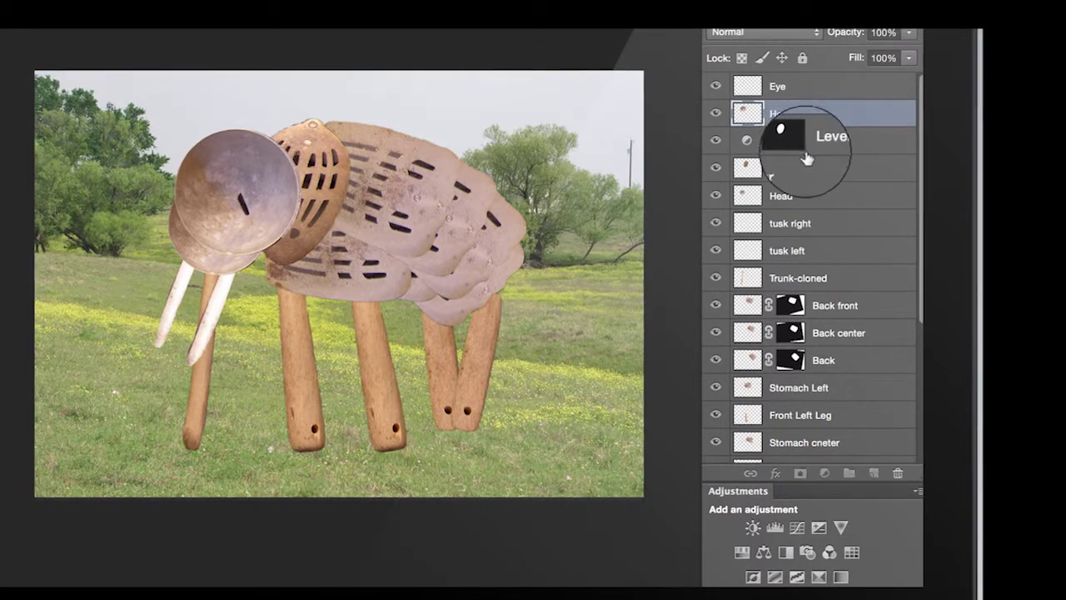
click(804, 142)
click(801, 168)
click(798, 197)
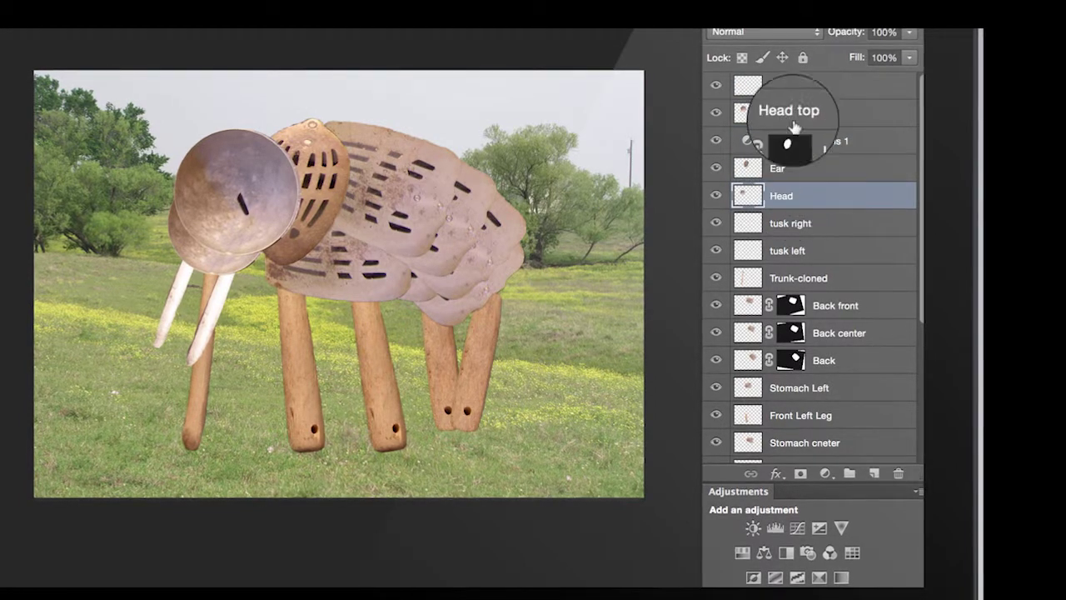
shift+click(809, 89)
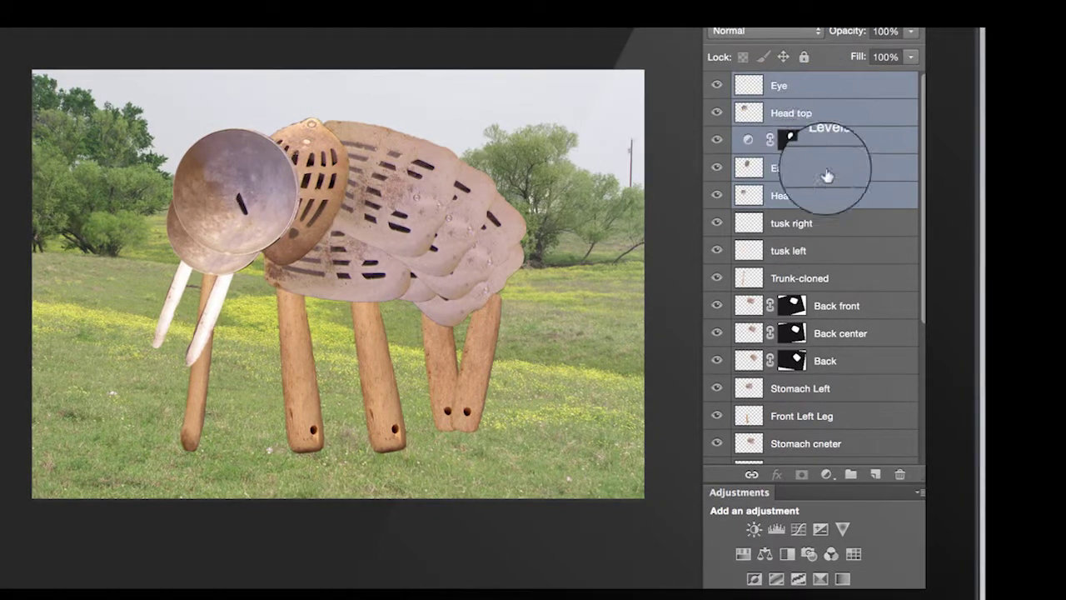
drag(812, 162, 828, 98)
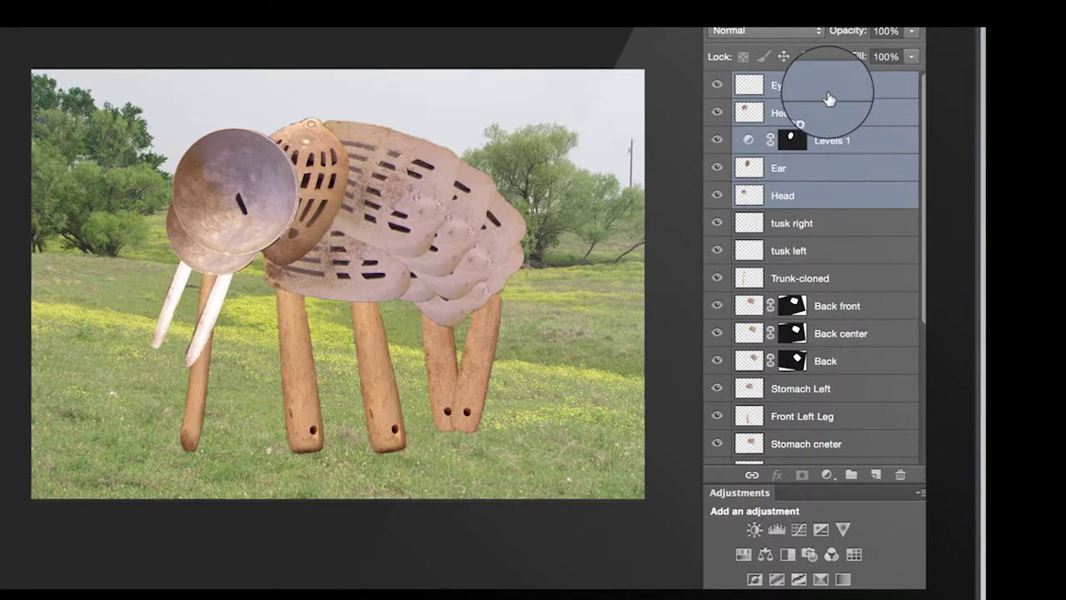
click(915, 30)
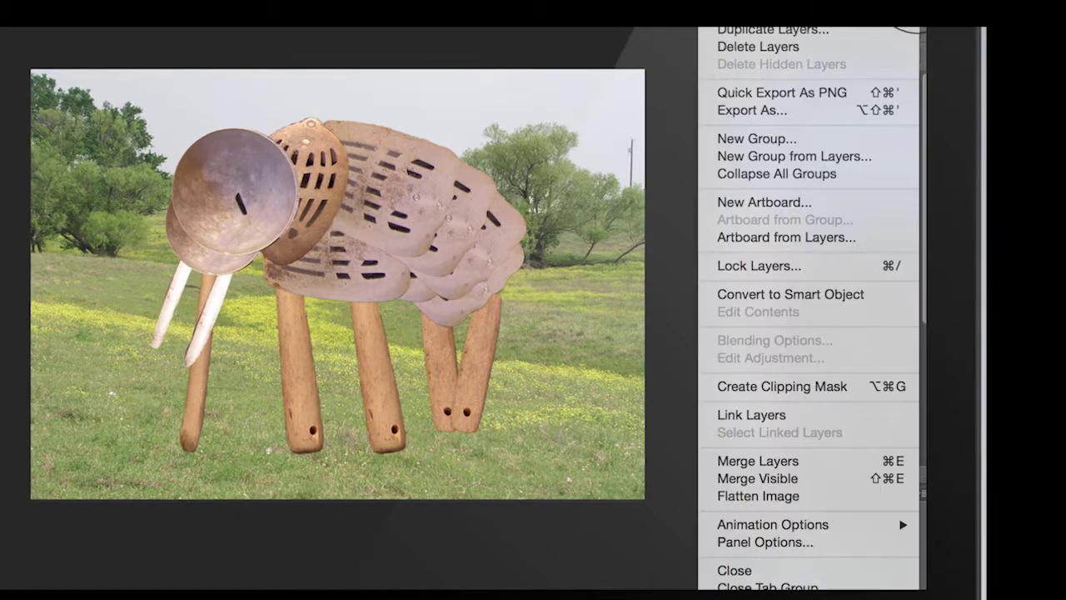
click(829, 156)
text(Head)
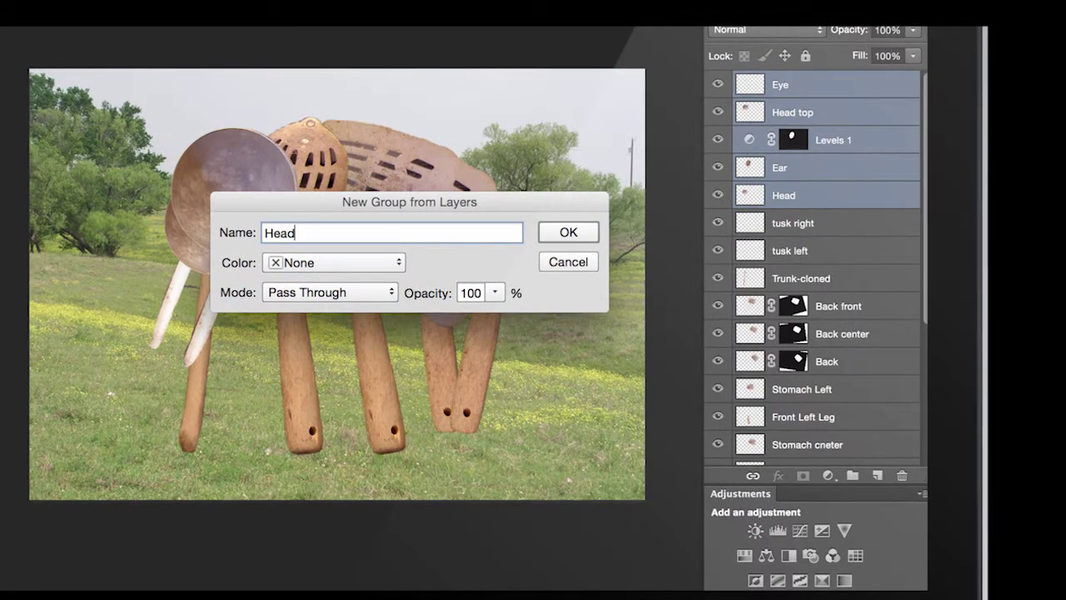
click(568, 232)
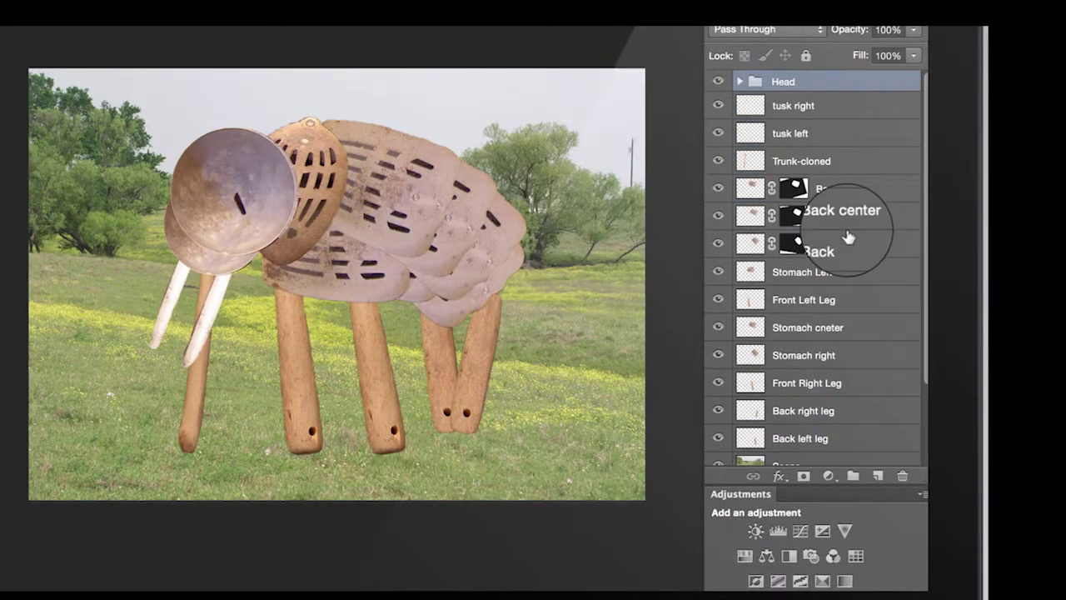
Create an empty Group 1 and place it just below Trunk-cloned
click(854, 479)
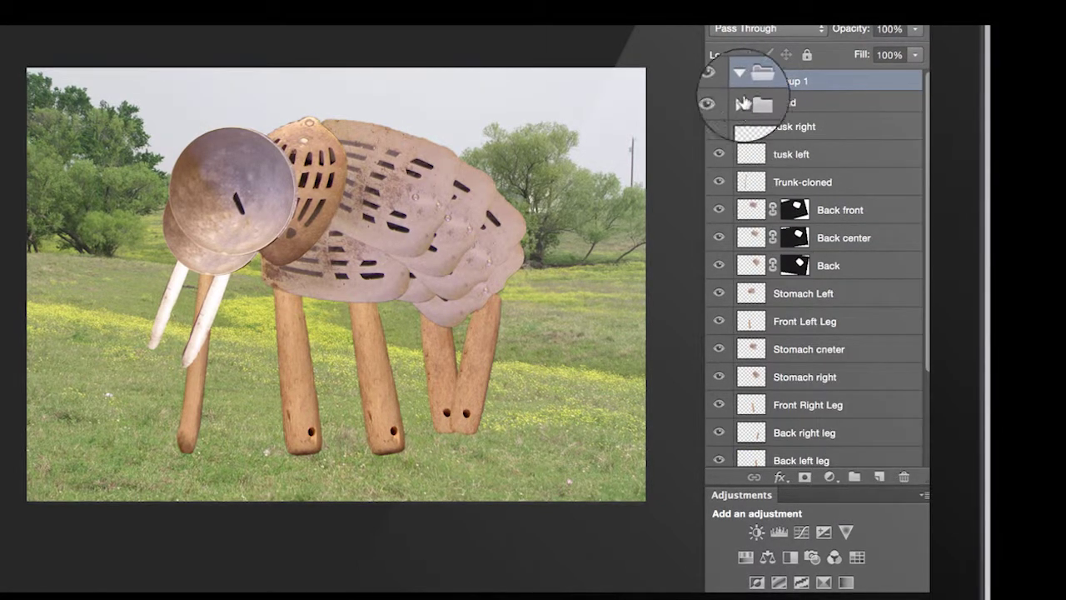
drag(754, 102, 749, 123)
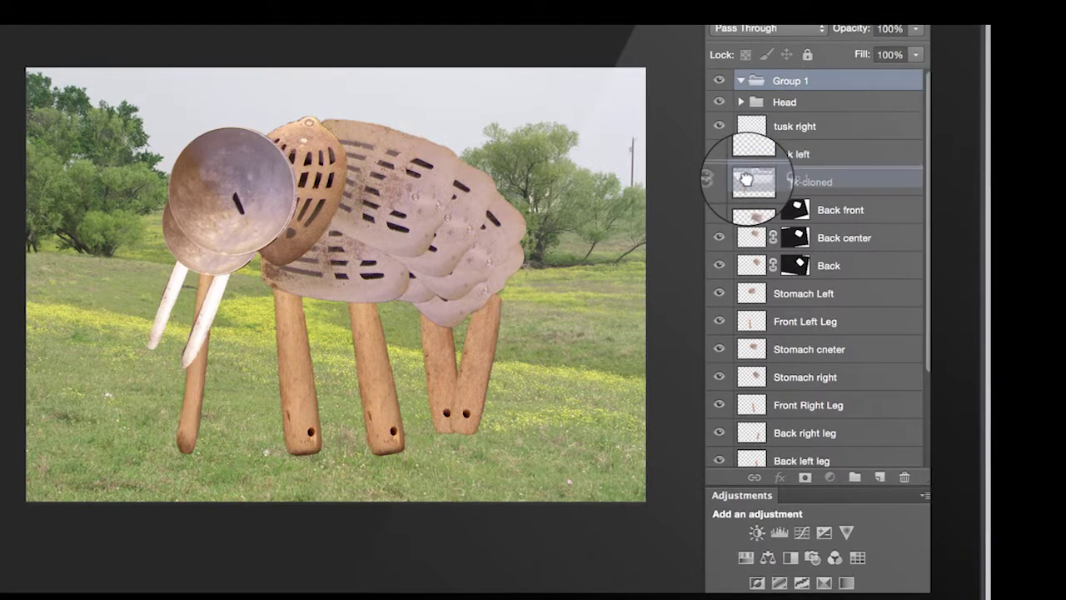
drag(748, 123, 747, 193)
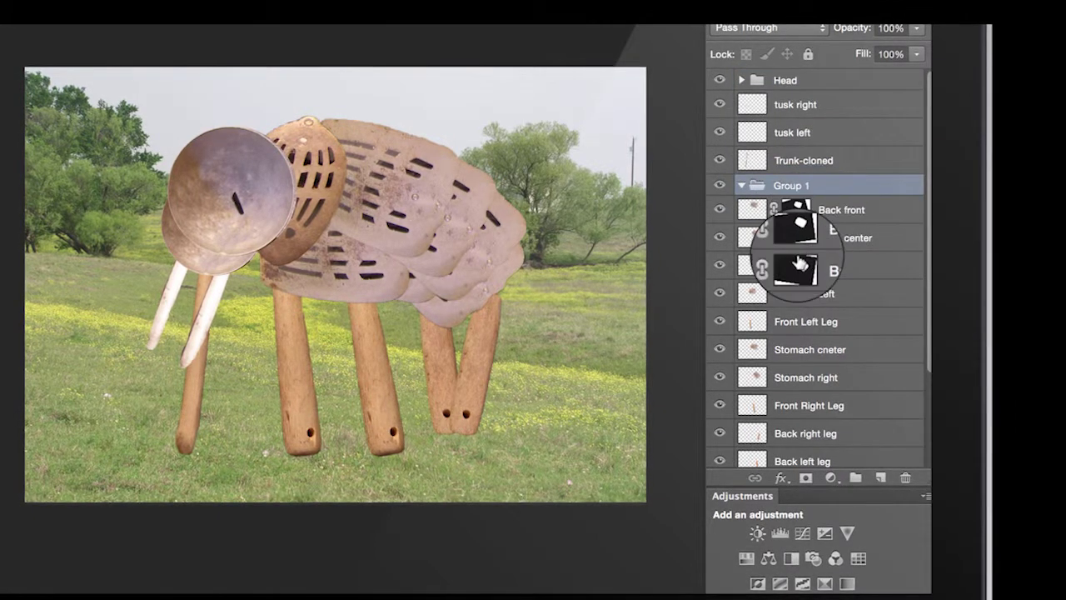
Select the back and stomach layers and move Front Left Leg below Stomach right
click(816, 210)
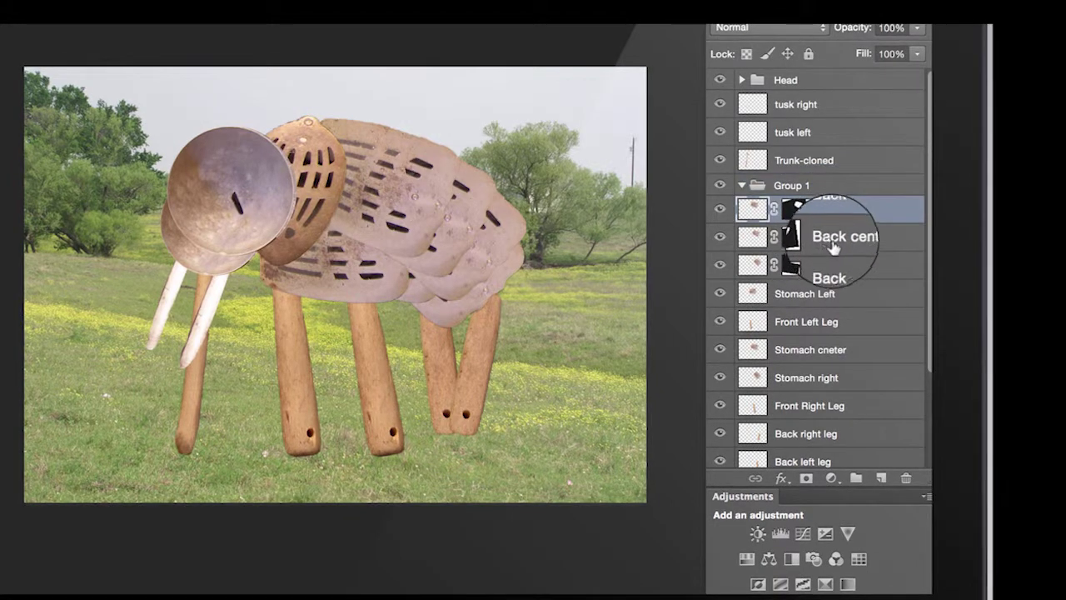
click(821, 239)
click(825, 265)
click(830, 296)
click(824, 321)
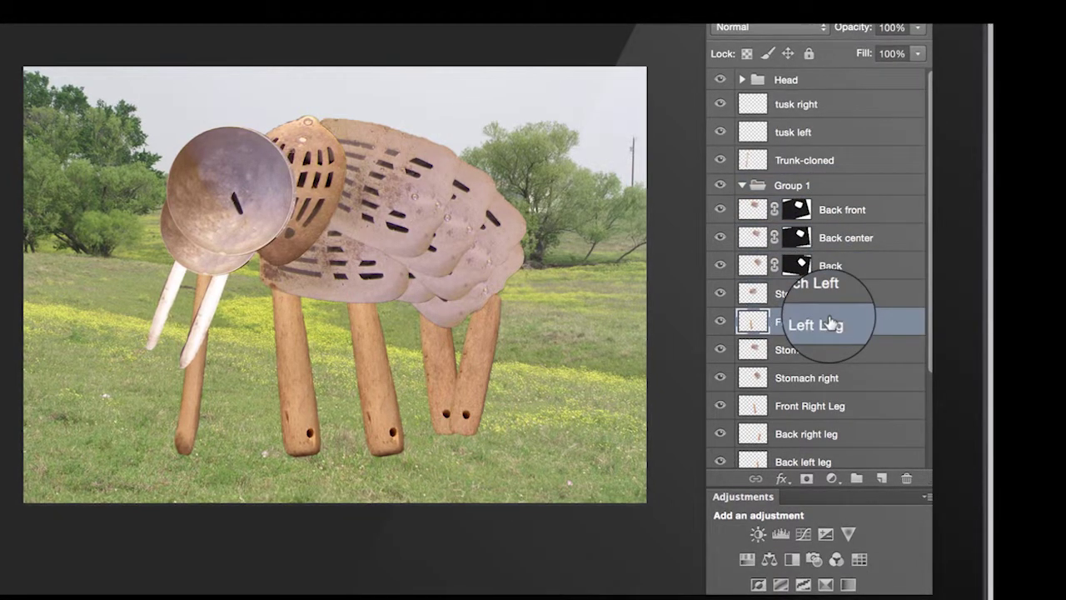
click(833, 297)
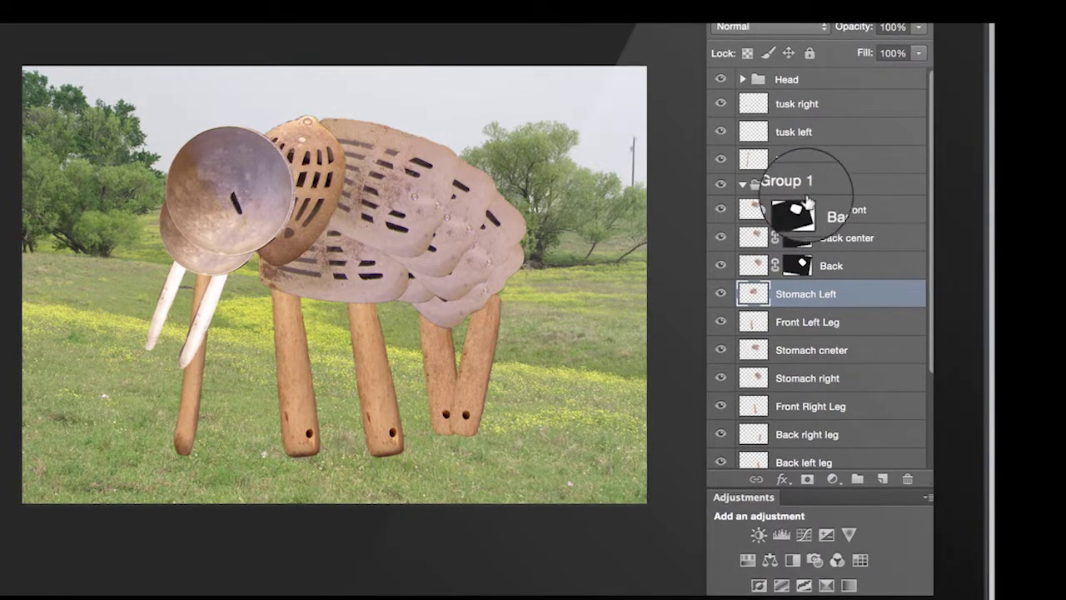
click(828, 212)
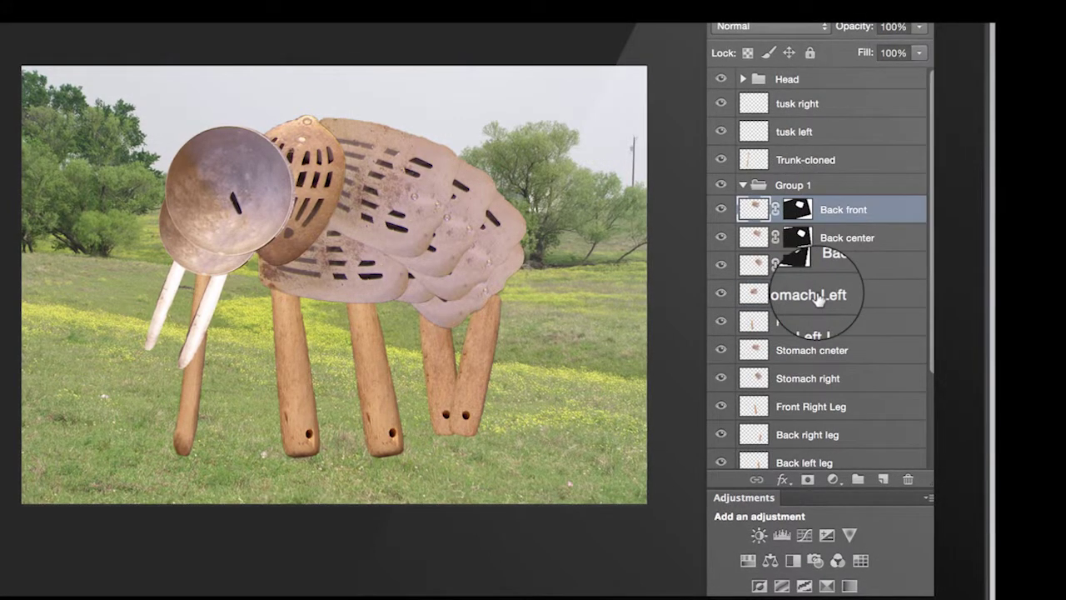
click(806, 350)
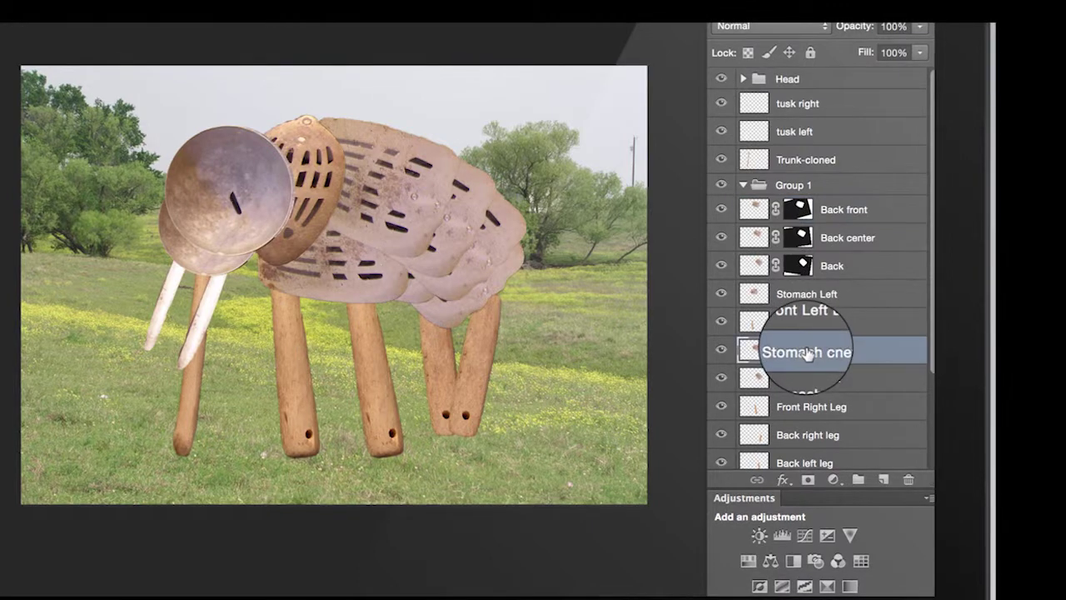
click(796, 380)
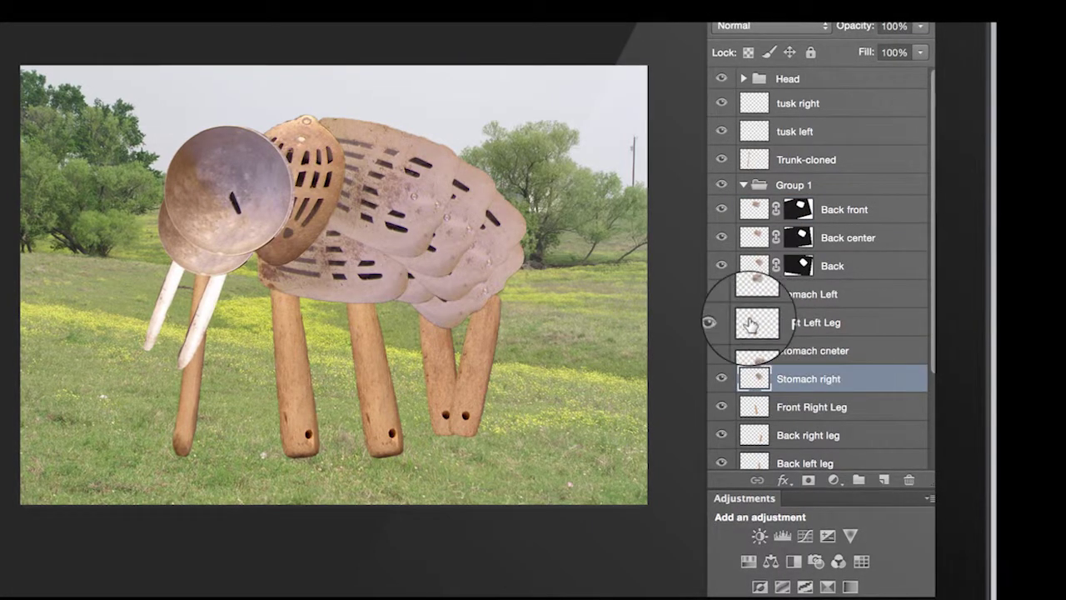
click(753, 324)
double_click(747, 324)
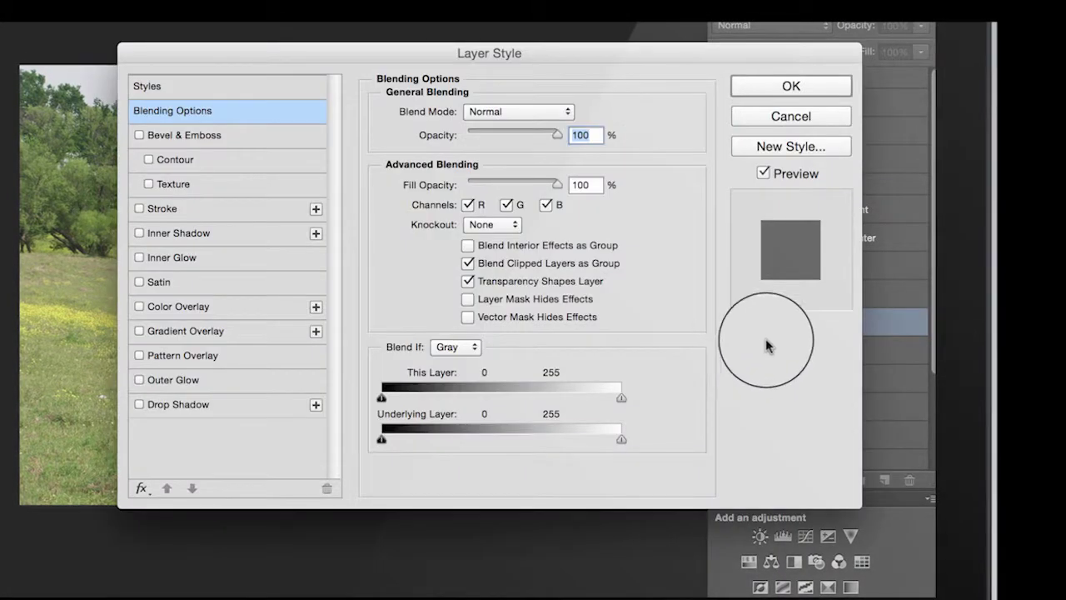
click(758, 116)
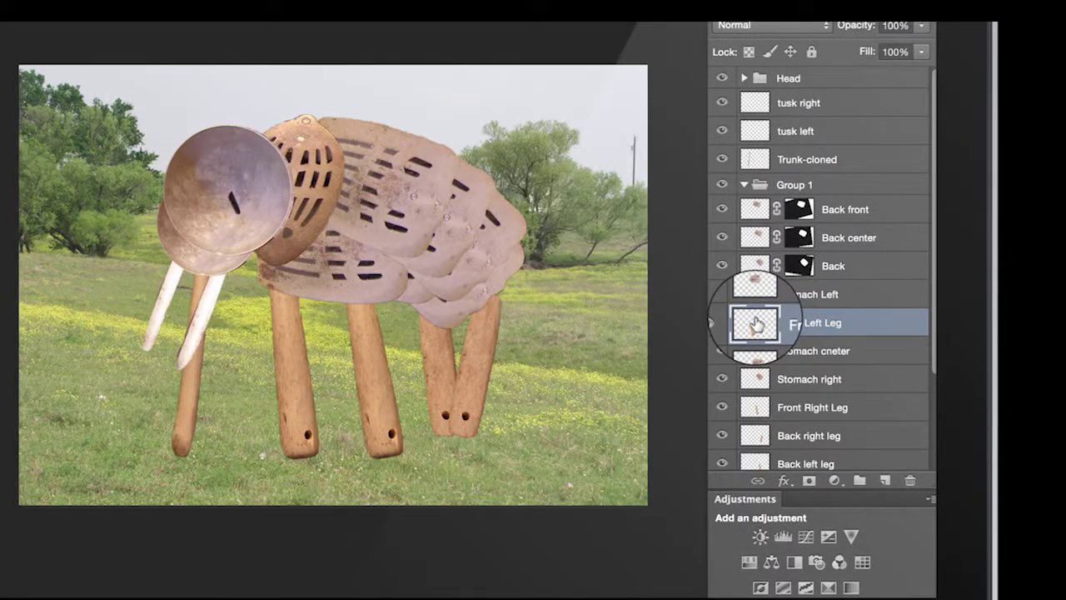
drag(754, 325, 755, 393)
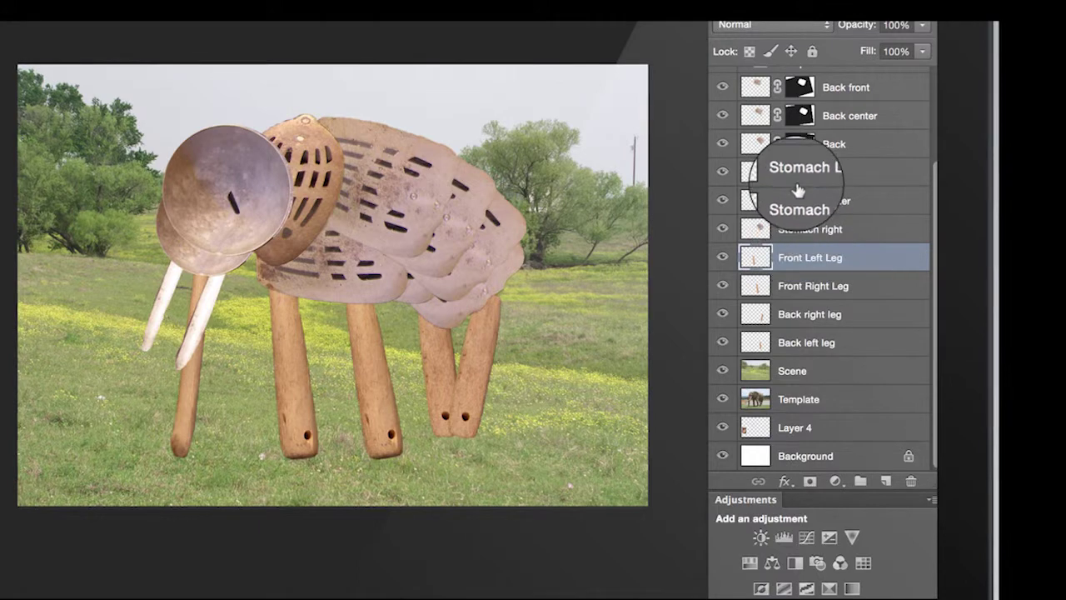
Move the Back and Stomach layers together into Group 1
scroll(800, 145, up, 3)
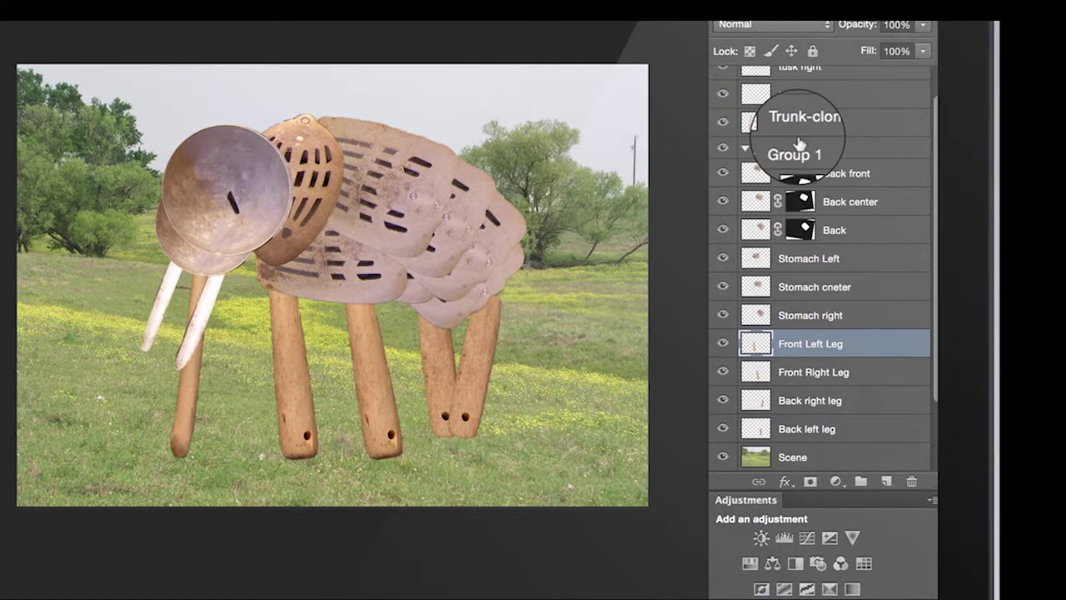
scroll(812, 171, down, 2)
scroll(812, 175, up, 2)
click(800, 152)
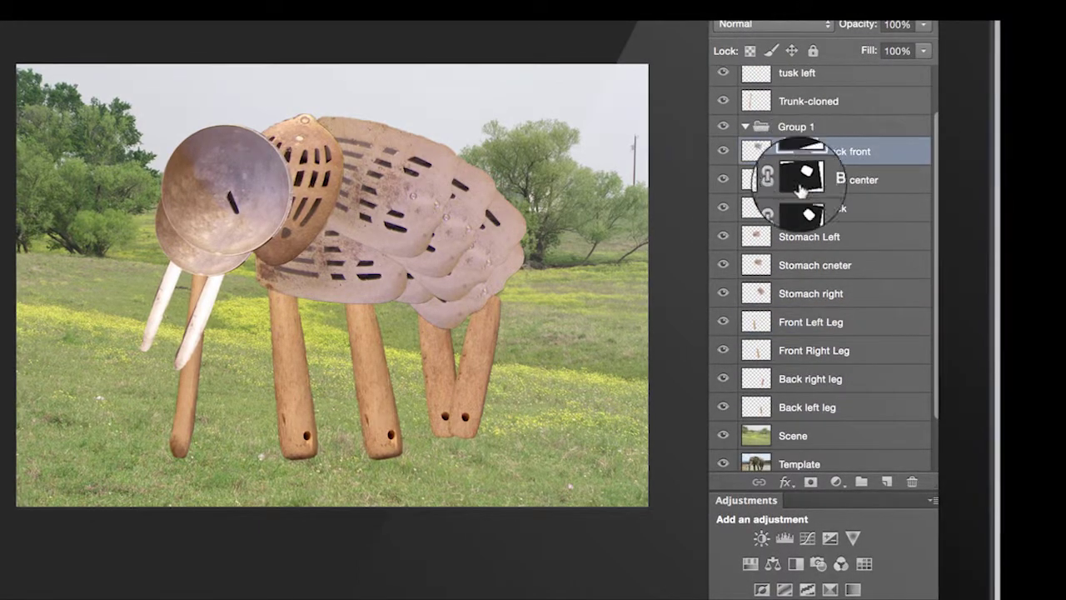
shift+click(806, 296)
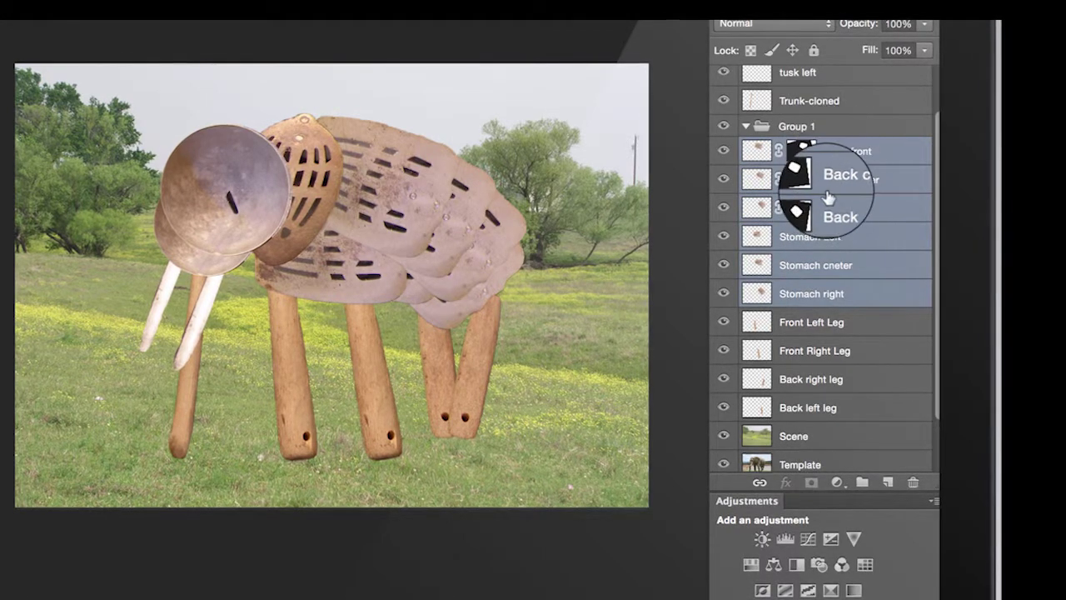
drag(829, 196, 798, 126)
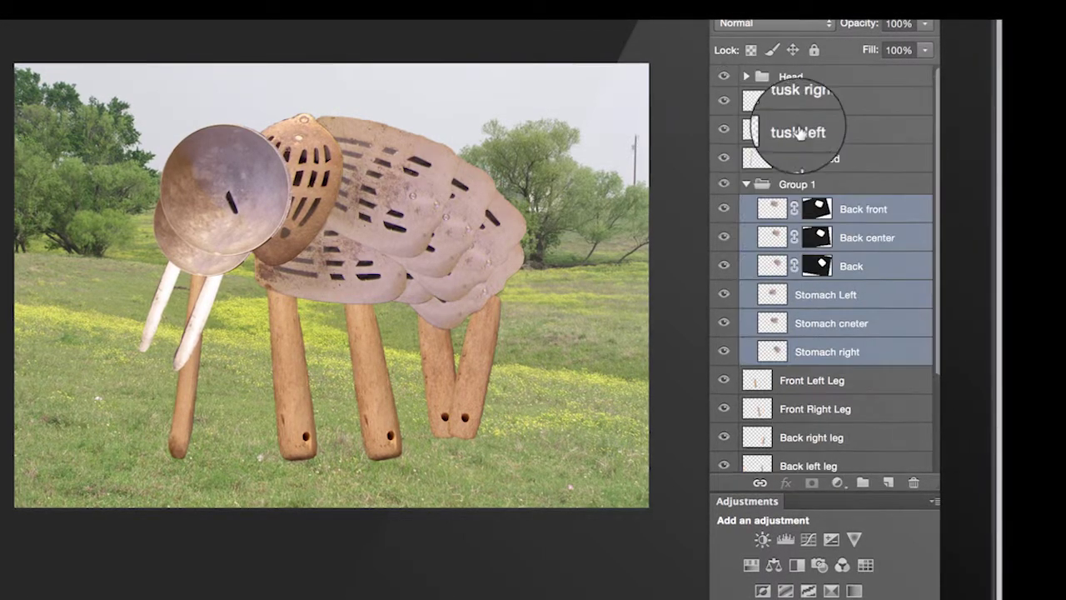
Rename Group 1 to 'Body' and collapse it
double_click(795, 184)
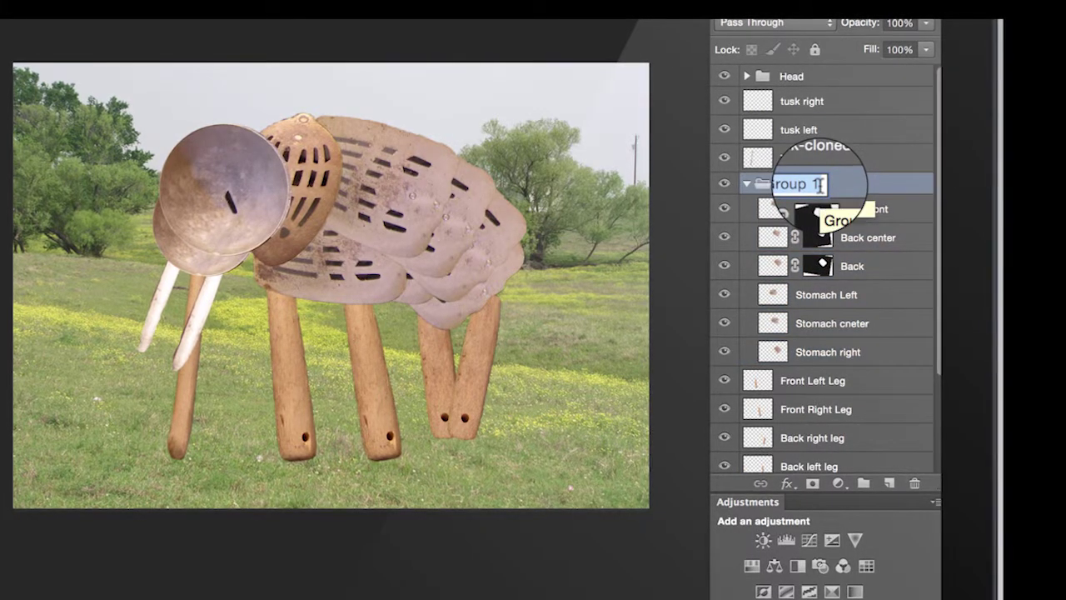
text(Body)
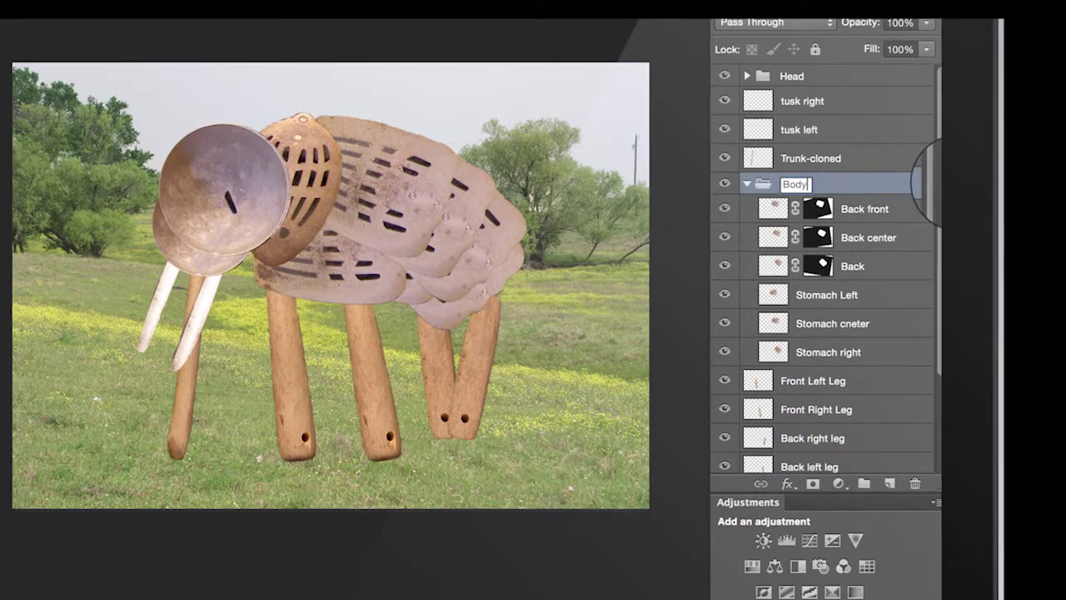
click(747, 183)
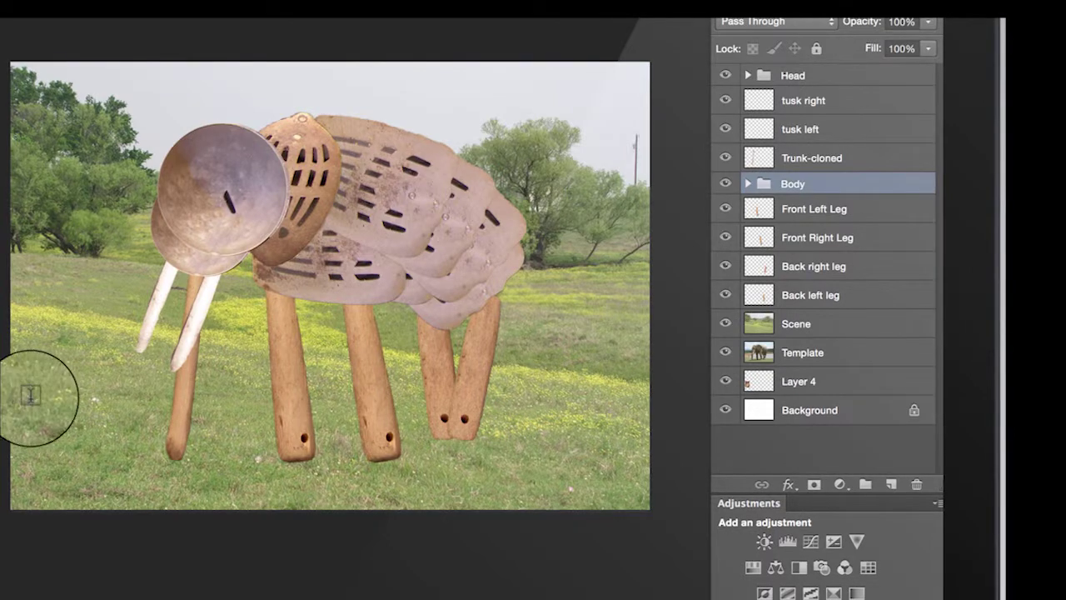
Add dark green 'Tool Elephant' text and position it across the elephant's legs
click(150, 431)
text(Tool Elephant)
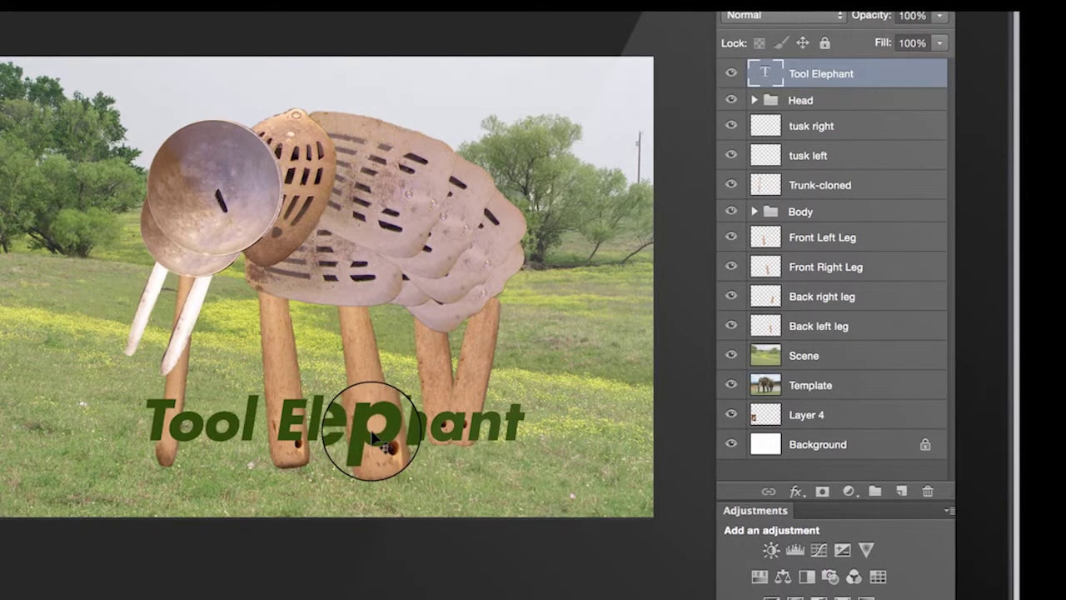
mouse_move(370, 435)
mouse_down()
mouse_move(354, 437)
mouse_move(364, 452)
mouse_up()
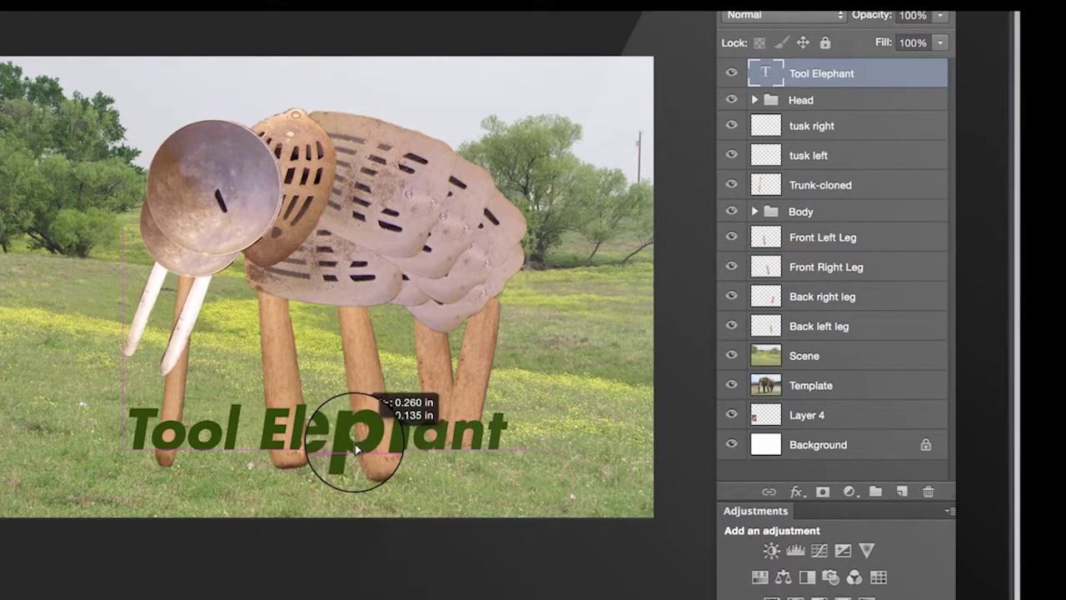
drag(364, 453, 360, 450)
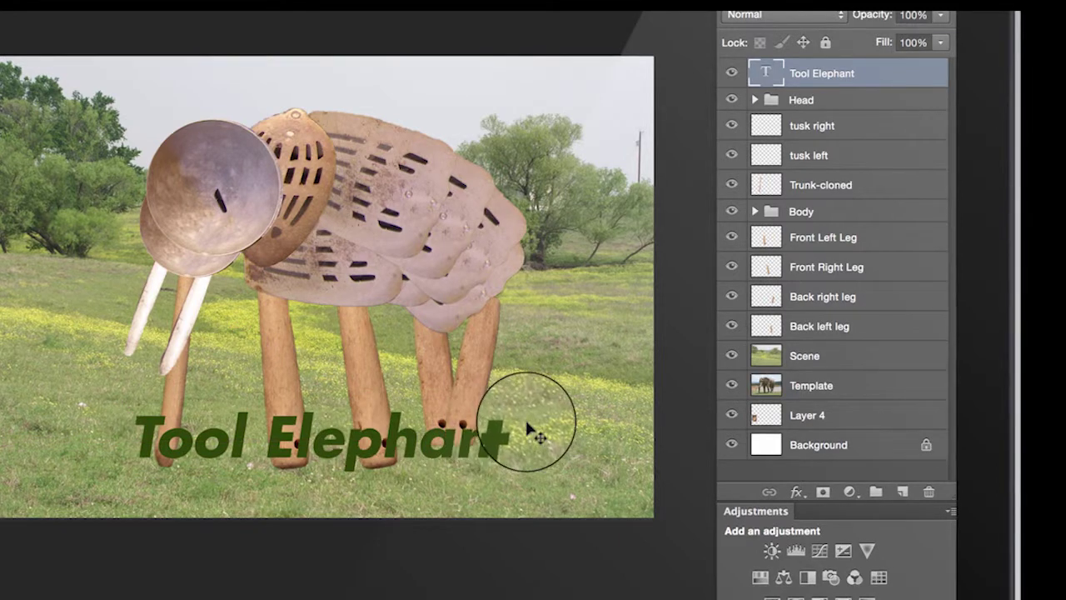
drag(380, 439, 398, 450)
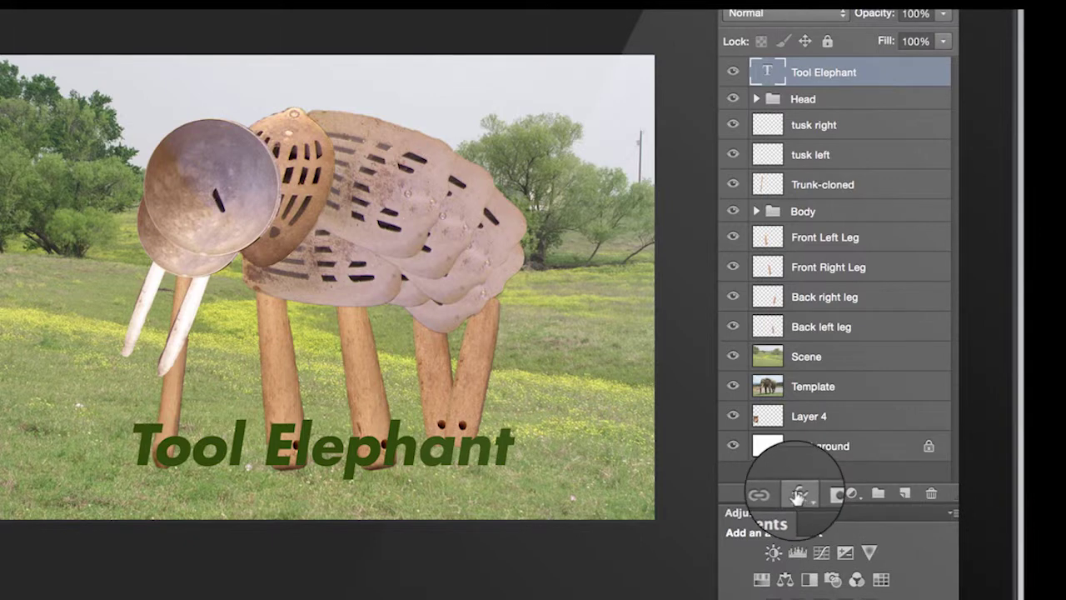
Add a Drop Shadow to the title text: 35% opacity, distance 27, size 16
click(797, 493)
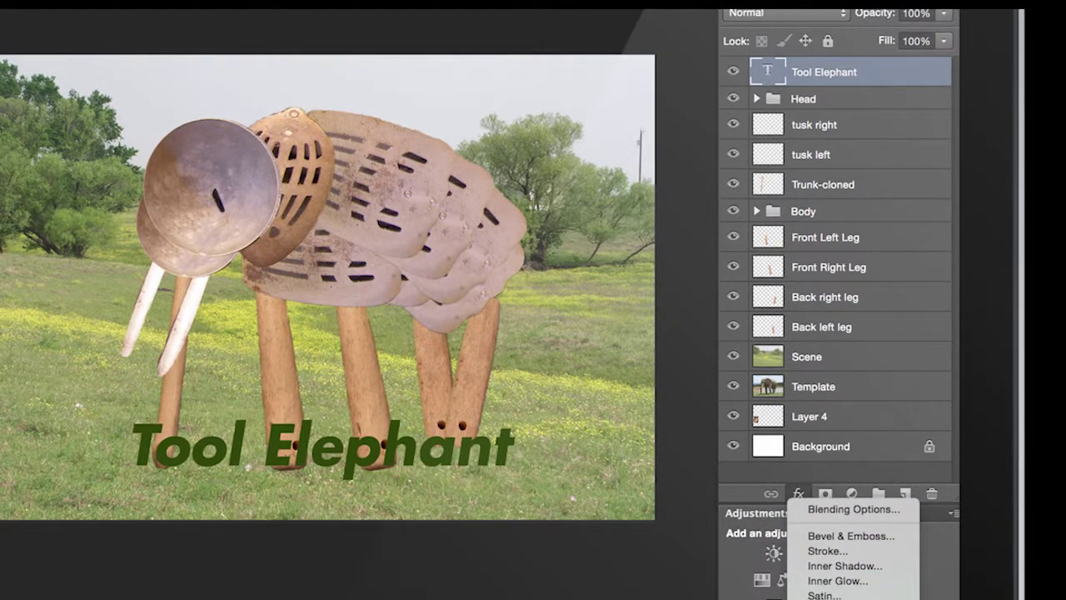
click(841, 599)
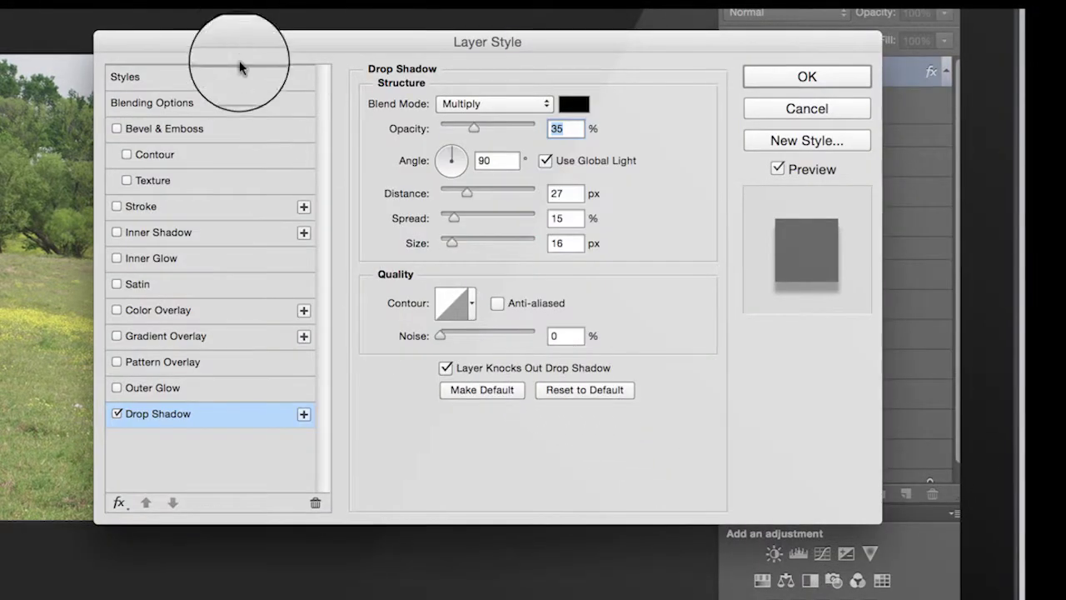
drag(232, 42, 389, 55)
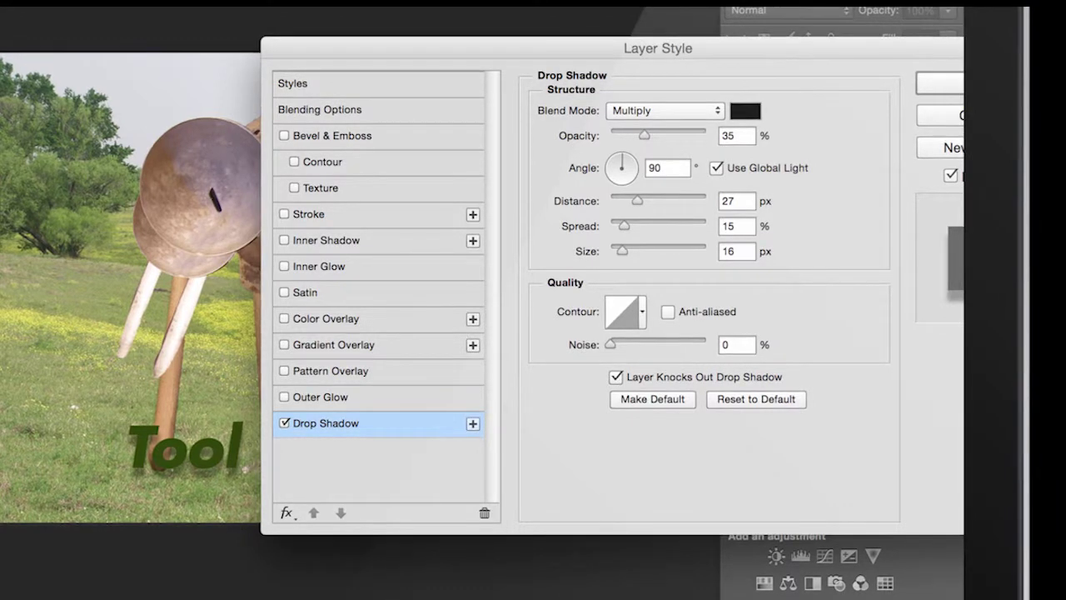
Apply the drop shadow, close a document without saving, and browse the panel list
click(937, 90)
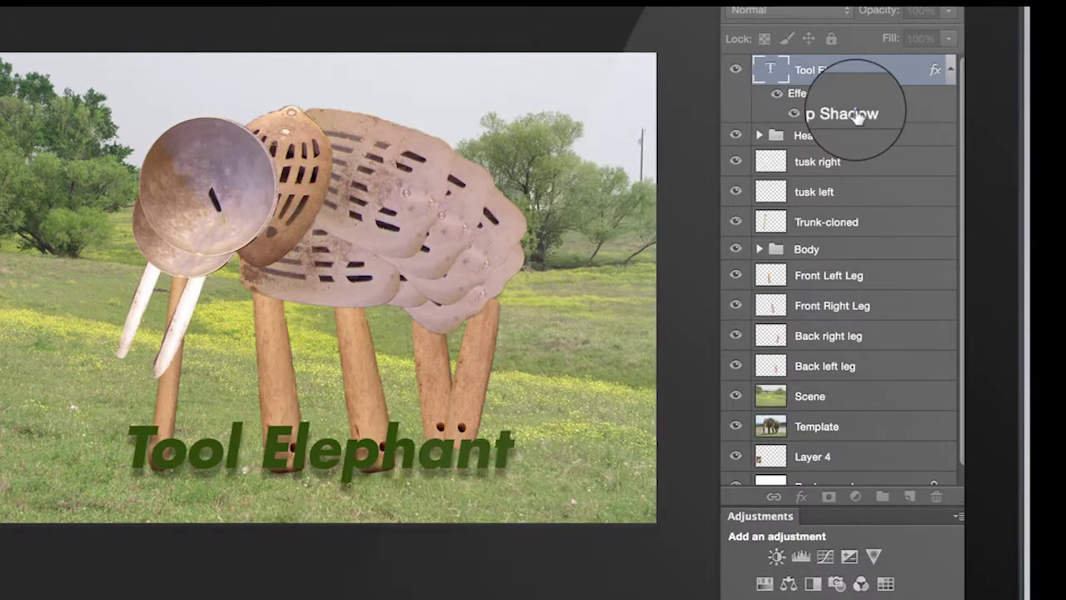
key(super+w)
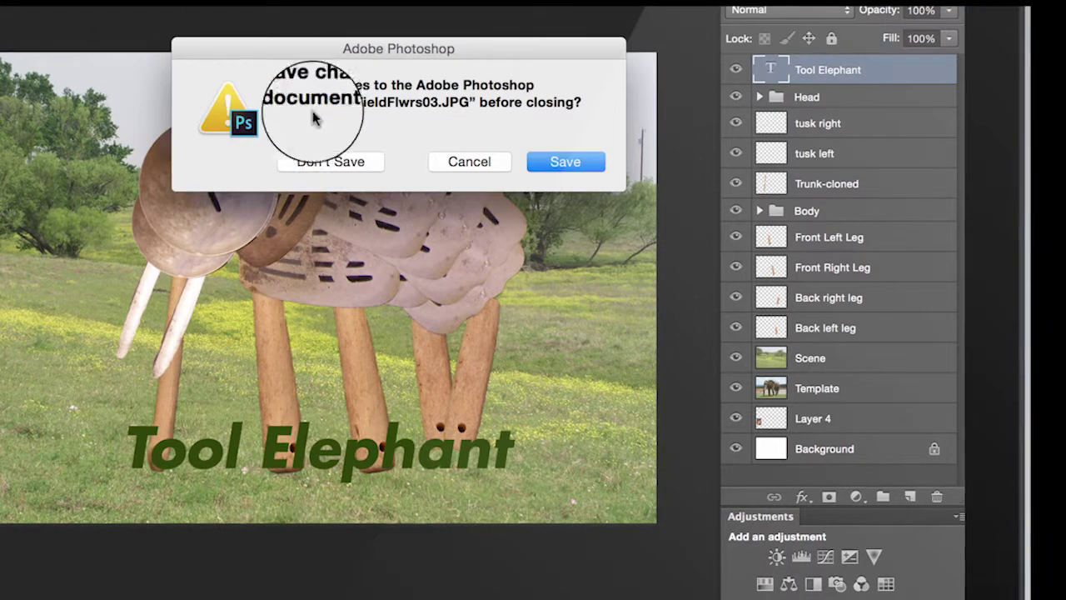
click(319, 165)
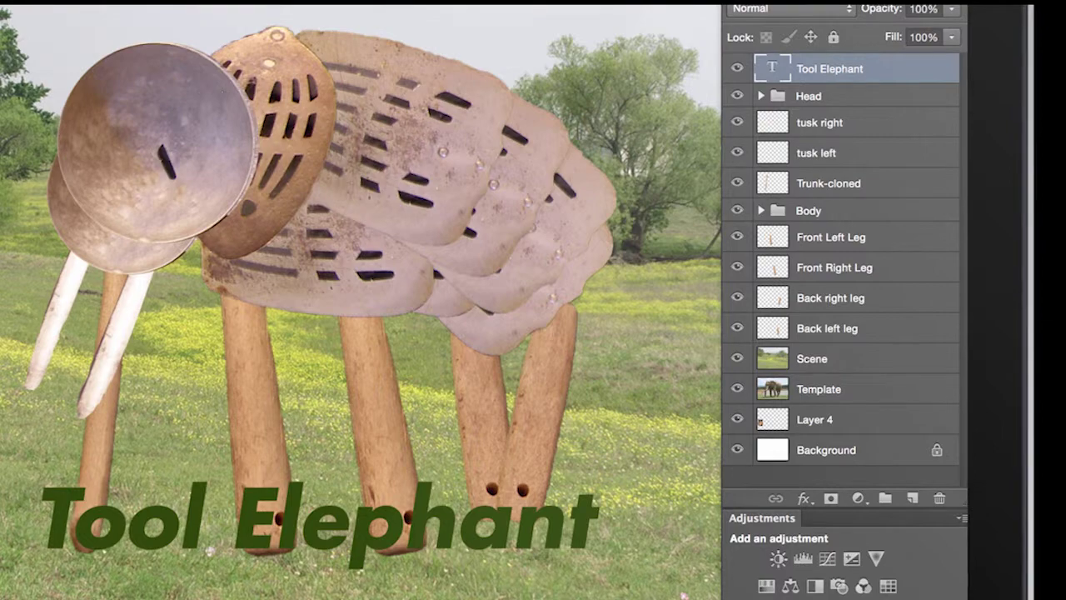
click(312, 1)
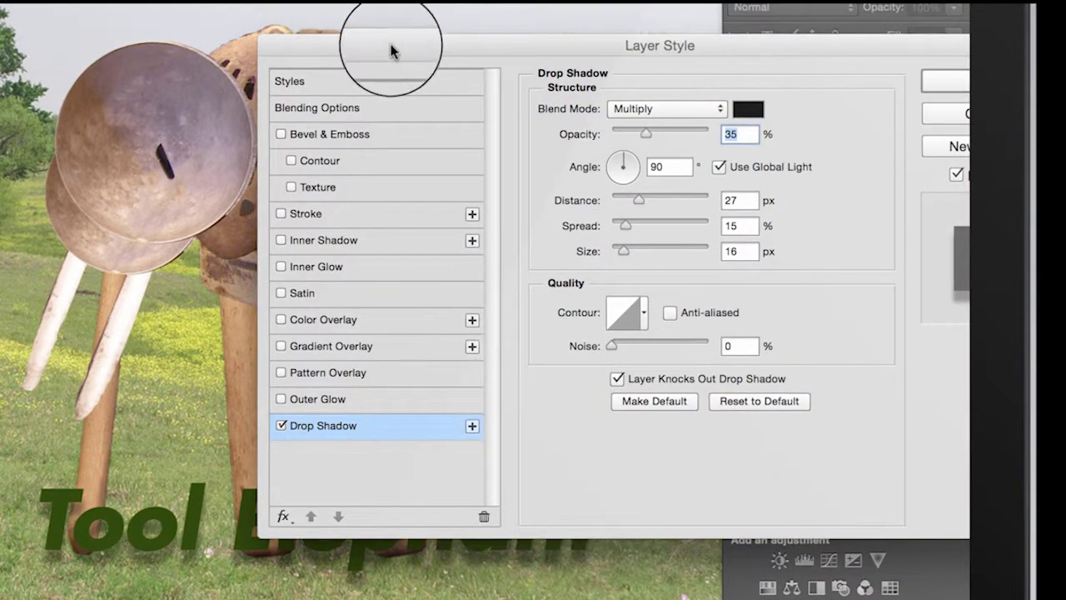
Adjust the drop shadow to distance 25, angle 154°, spread 35% and size 13, then apply it
drag(391, 51, 388, 2)
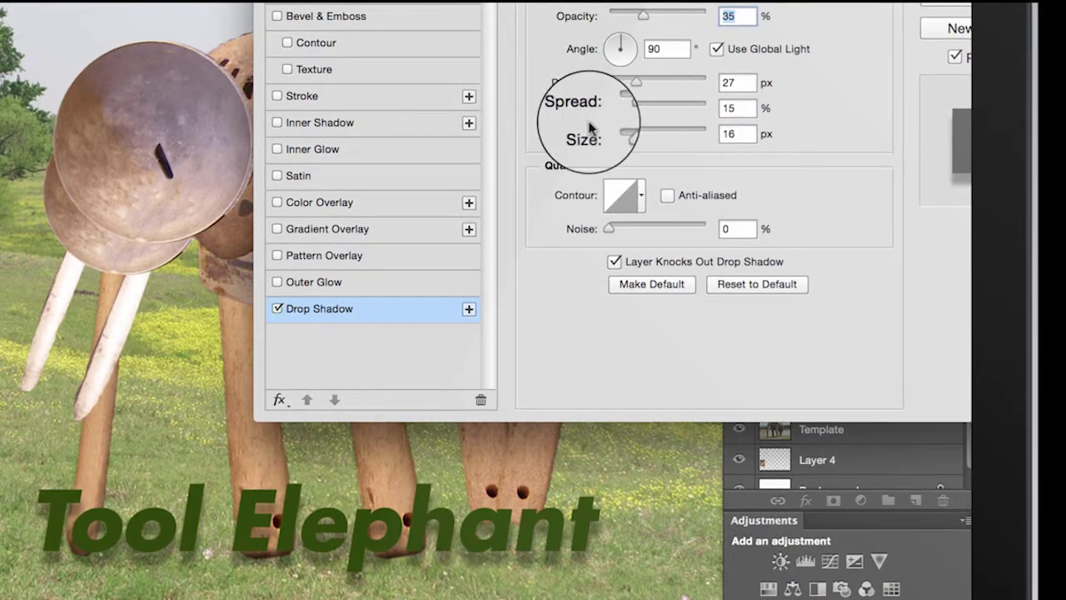
drag(138, 446, 147, 442)
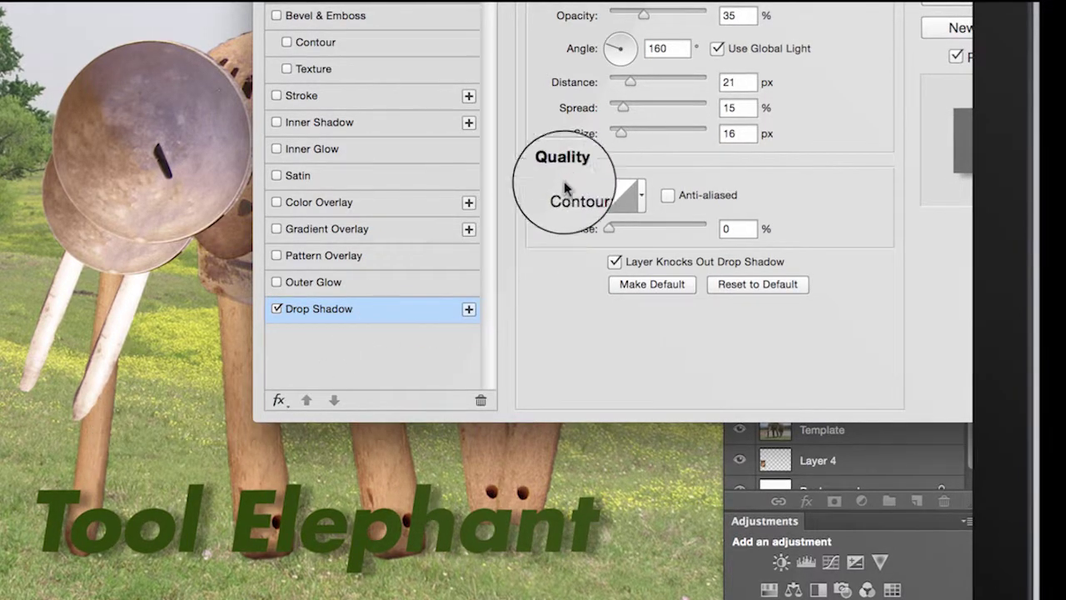
mouse_move(621, 133)
mouse_down()
mouse_move(635, 137)
mouse_move(616, 138)
mouse_up()
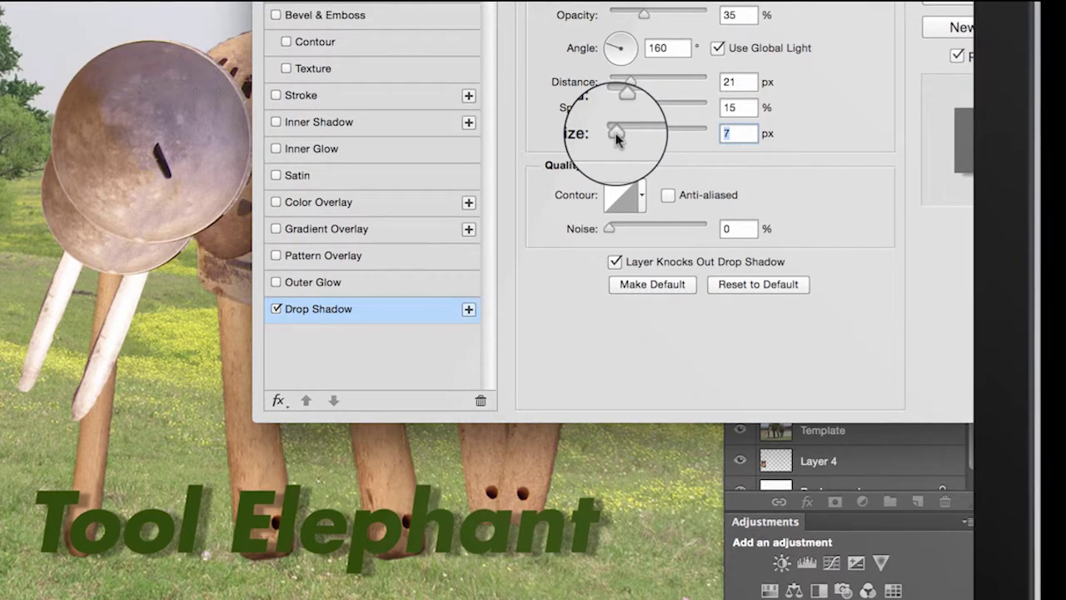
drag(178, 441, 176, 439)
drag(623, 107, 647, 108)
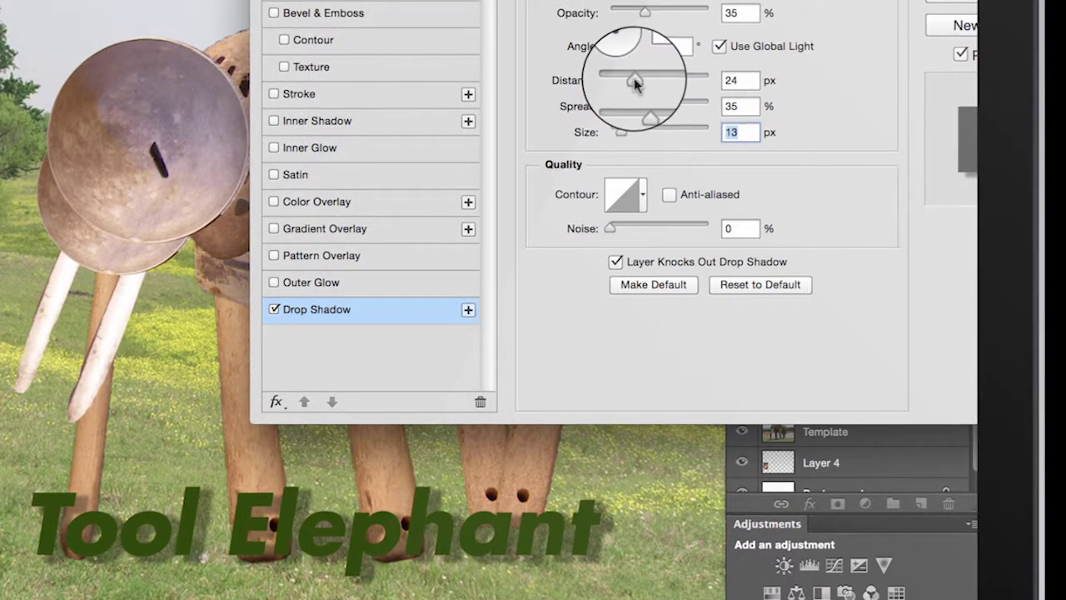
mouse_move(633, 83)
mouse_down()
mouse_move(657, 83)
mouse_move(625, 85)
mouse_up()
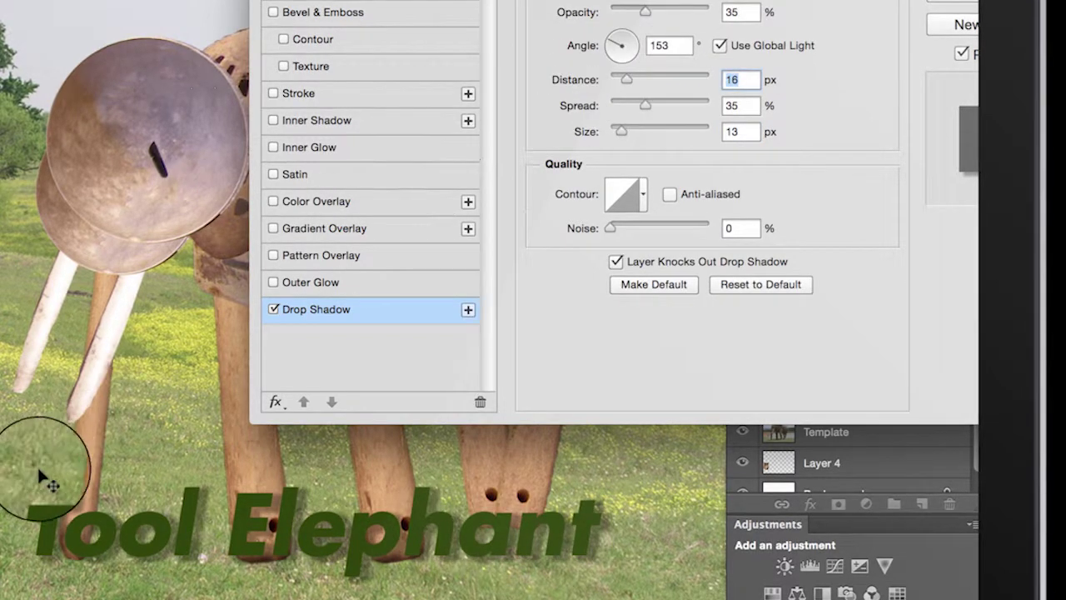
mouse_move(83, 464)
mouse_down()
mouse_move(93, 452)
mouse_move(98, 465)
mouse_up()
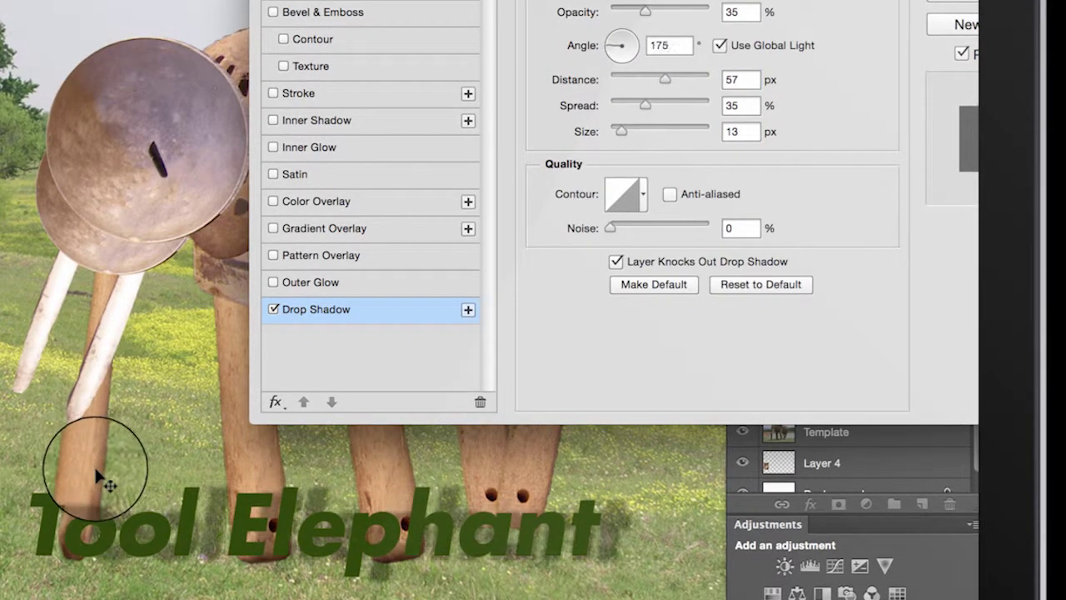
drag(96, 474, 79, 476)
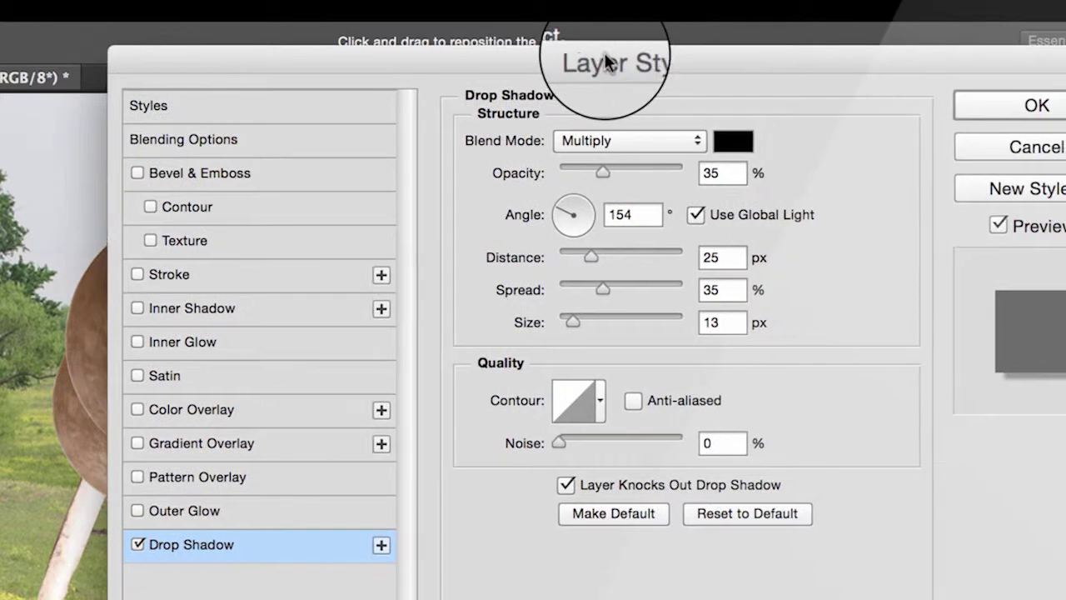
click(1031, 117)
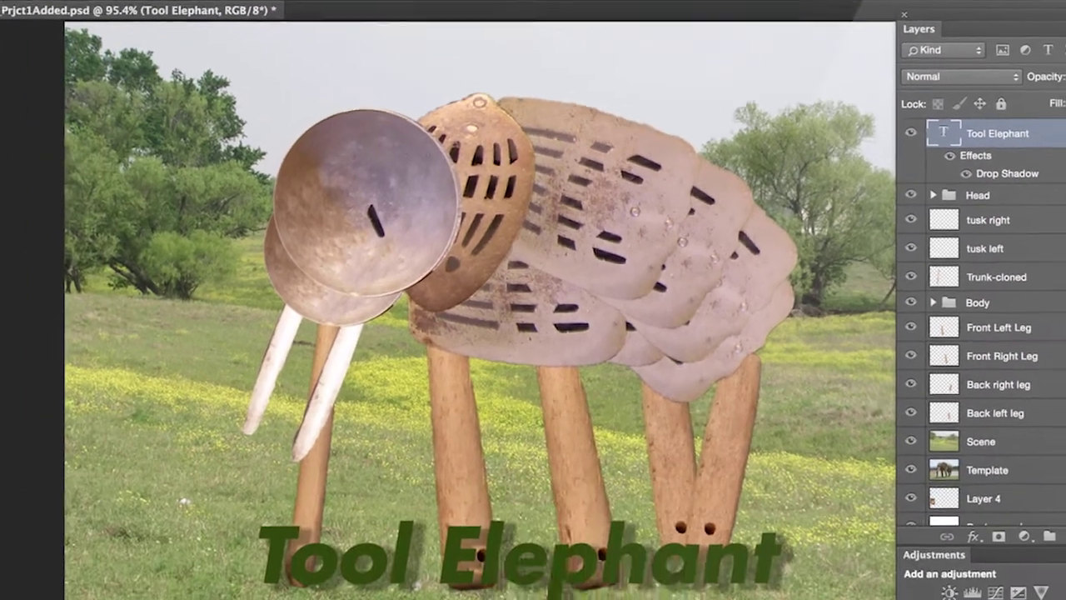
Show the Layer Comps panel and start a new comp that still includes layer positions
click(508, 2)
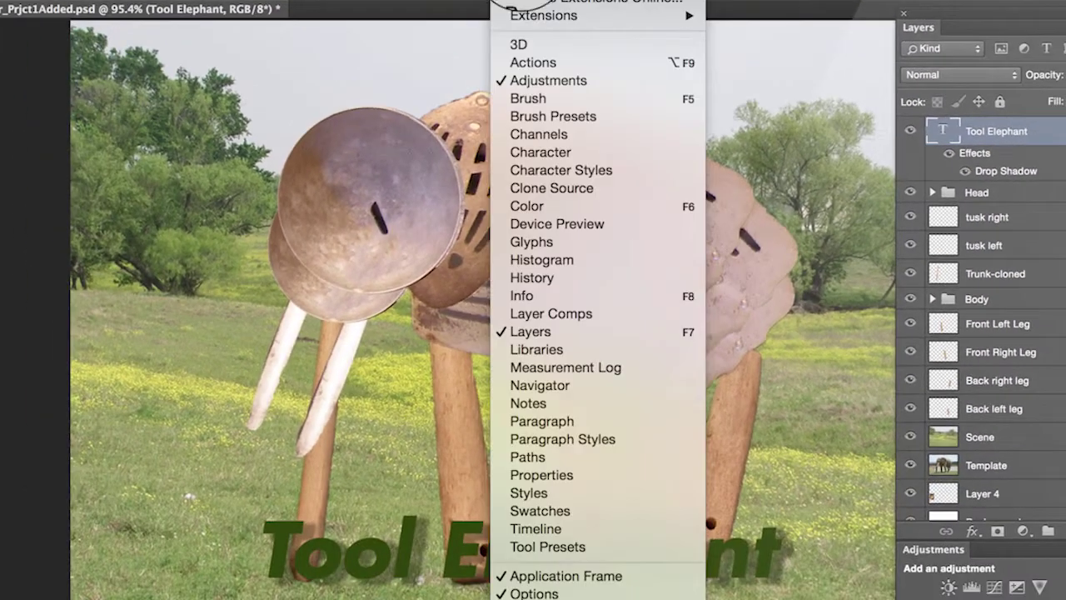
click(569, 313)
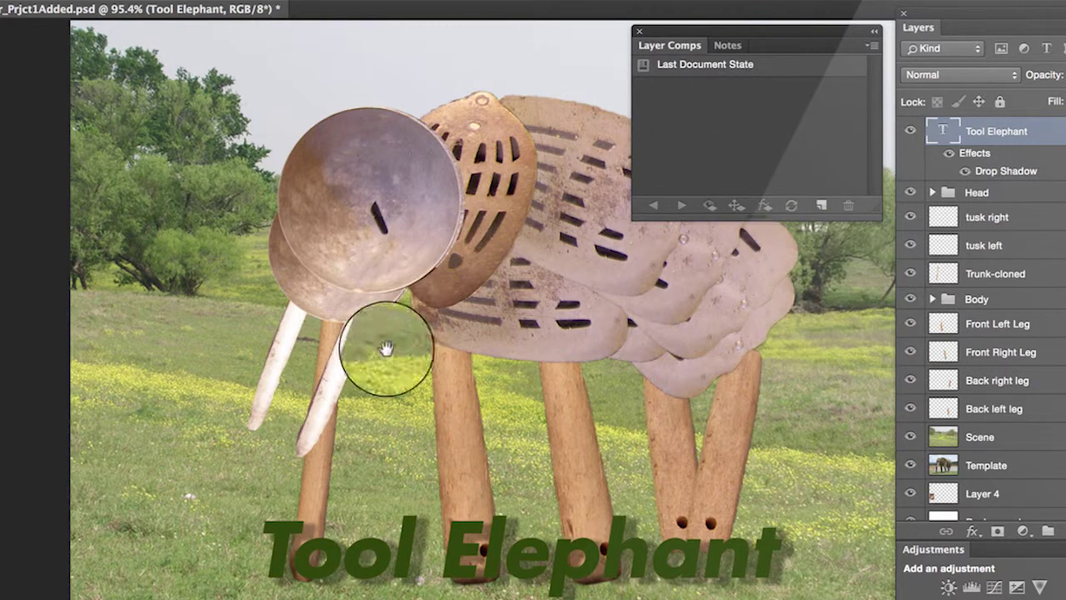
click(816, 202)
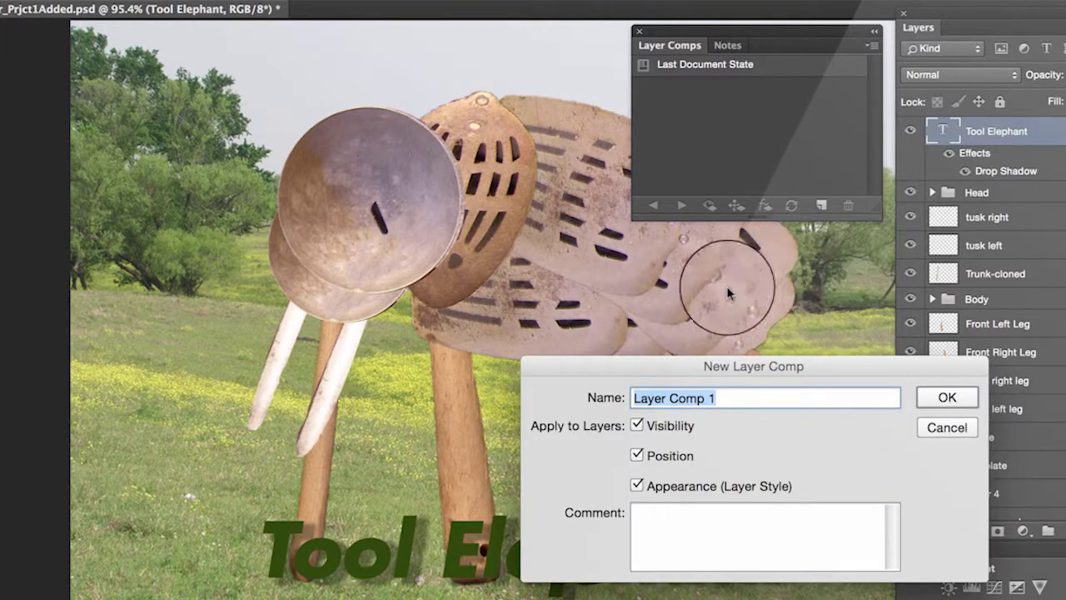
click(636, 456)
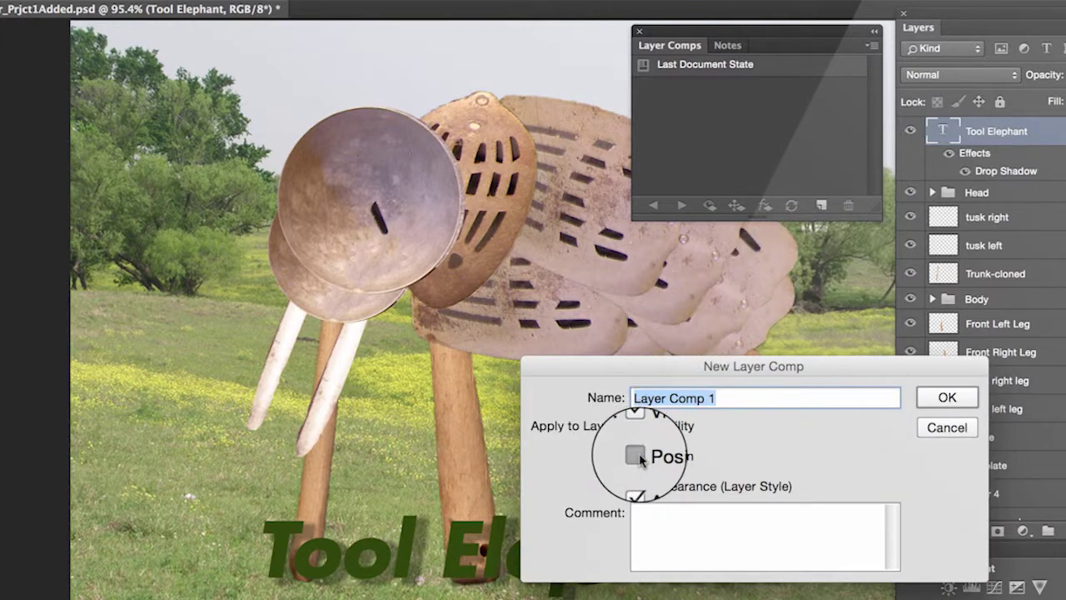
click(637, 486)
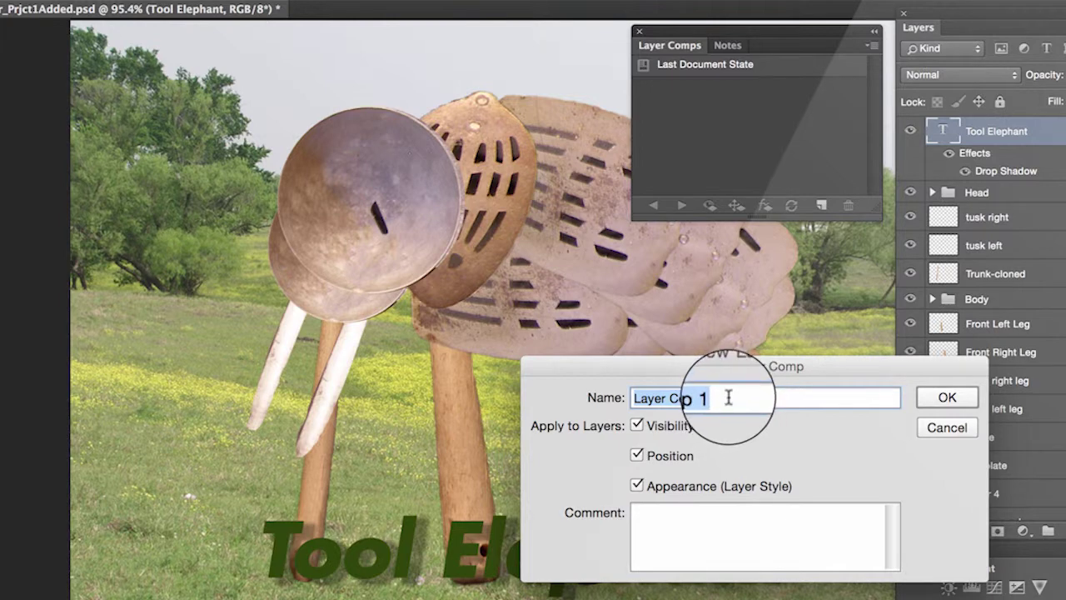
Save the comp as 'Comp1 w Type', then hide the title's drop shadow
click(727, 399)
drag(727, 399, 596, 392)
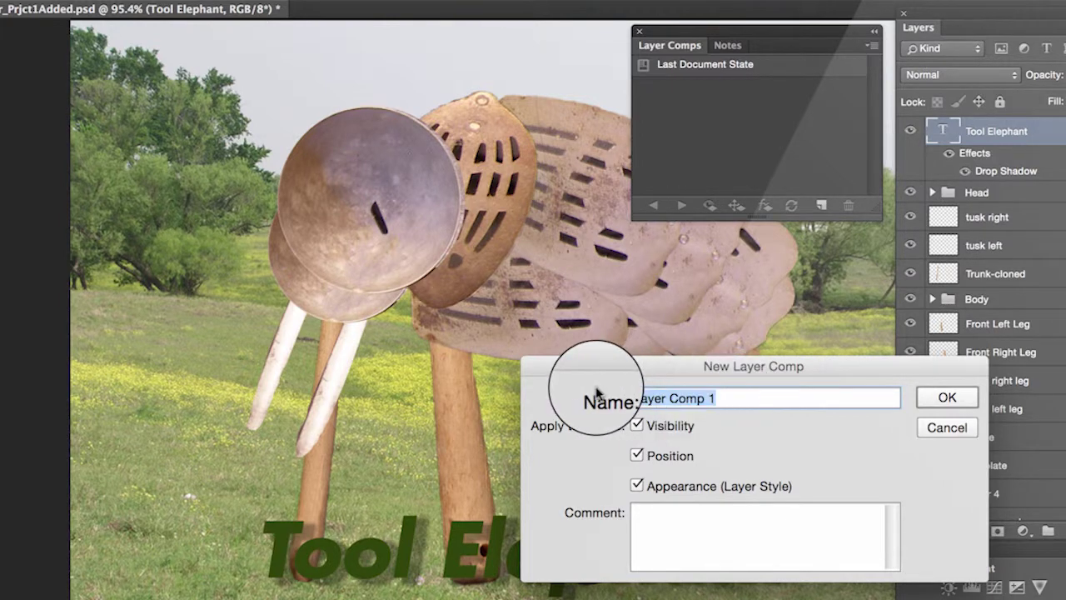
text(Cm)
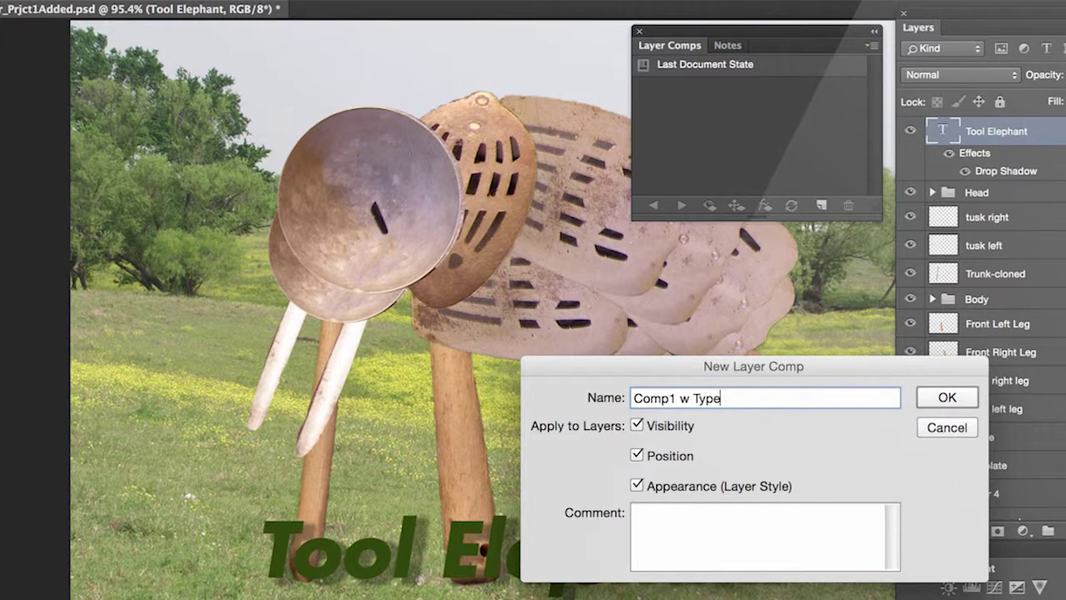
click(940, 399)
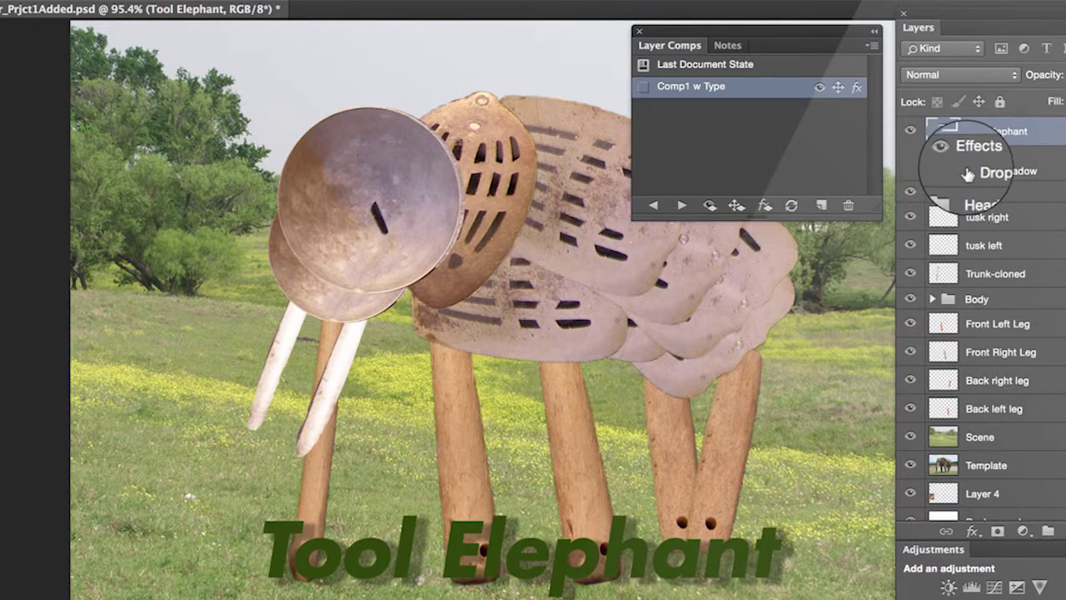
click(965, 173)
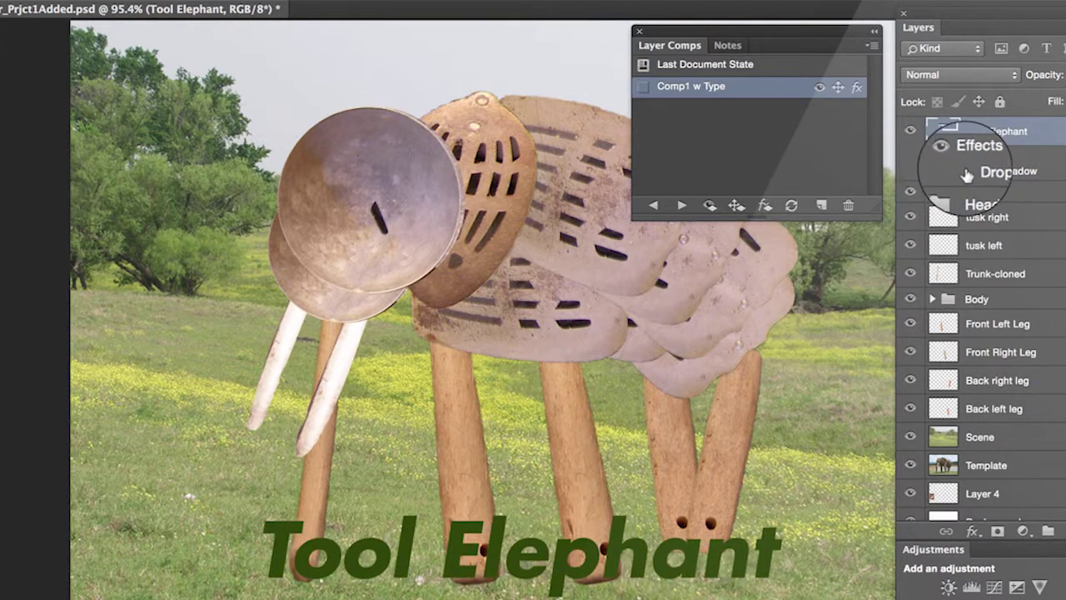
Save a new layer comp named 'Comp1 without Style'
click(821, 205)
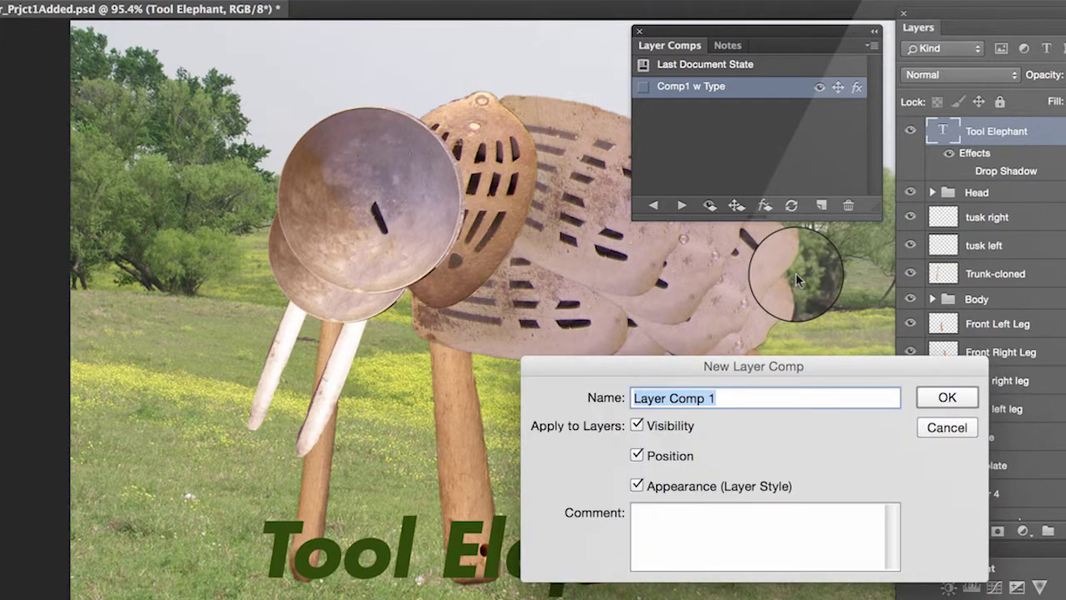
text(Comp1 without Style)
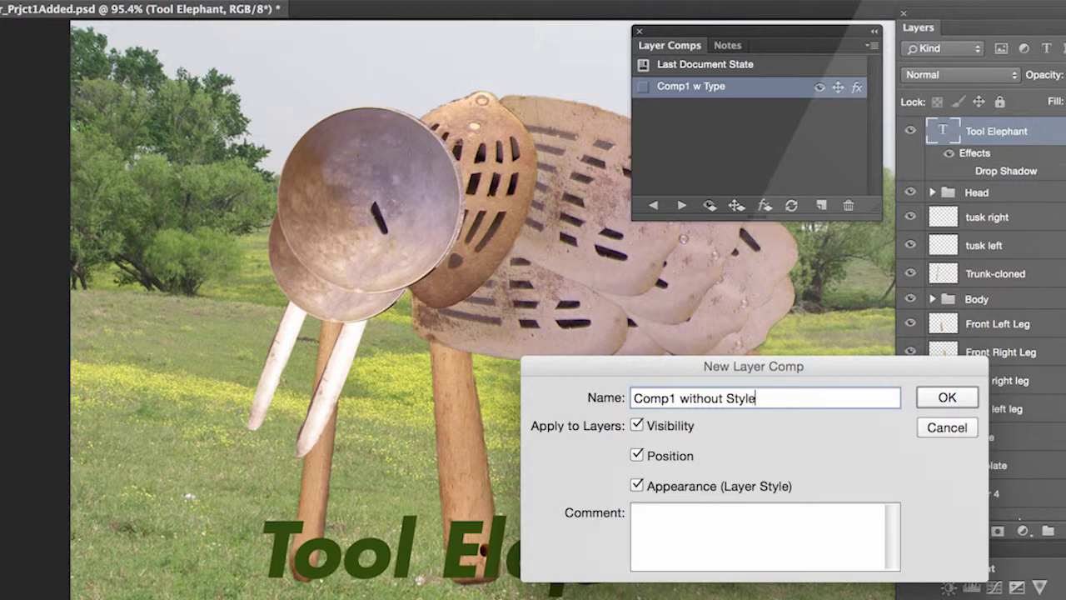
click(947, 397)
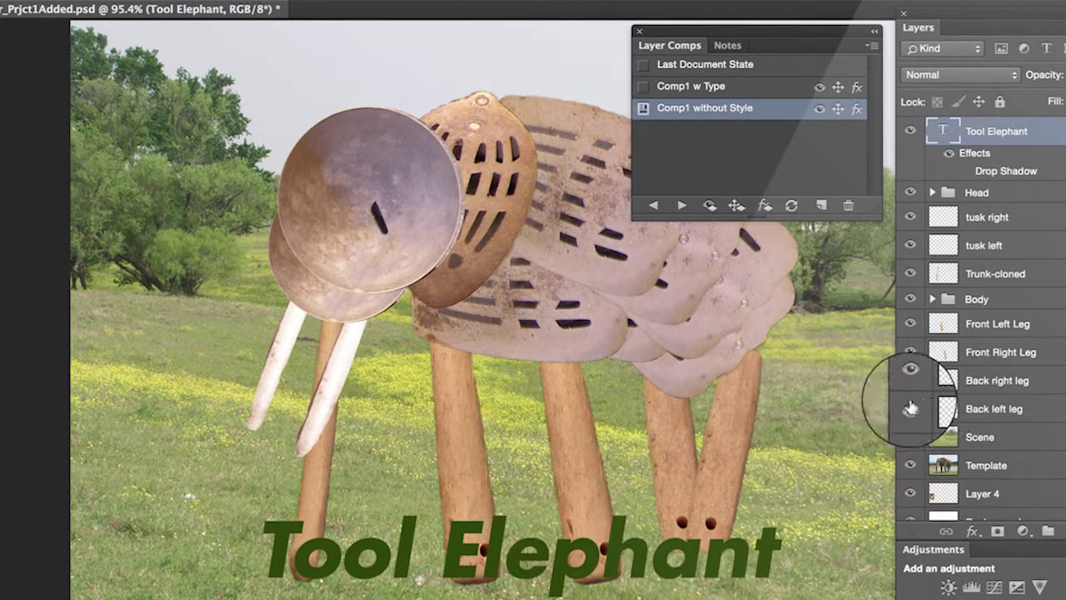
Hide the grass Scene layer and save a comp named 'Comp1 w/o bkgrnd'
scroll(1004, 454, down, 1)
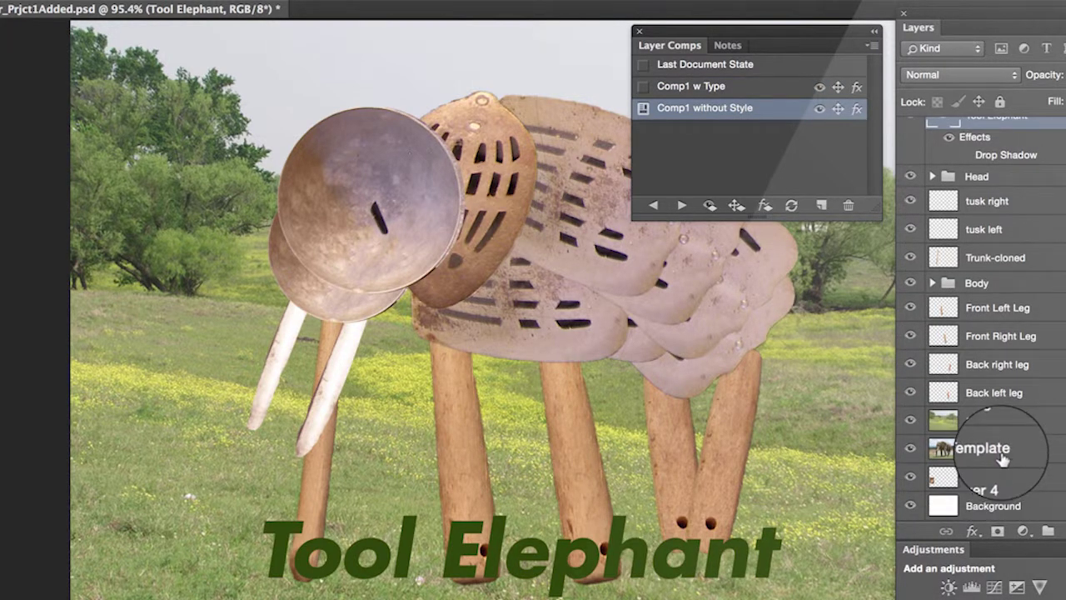
click(910, 420)
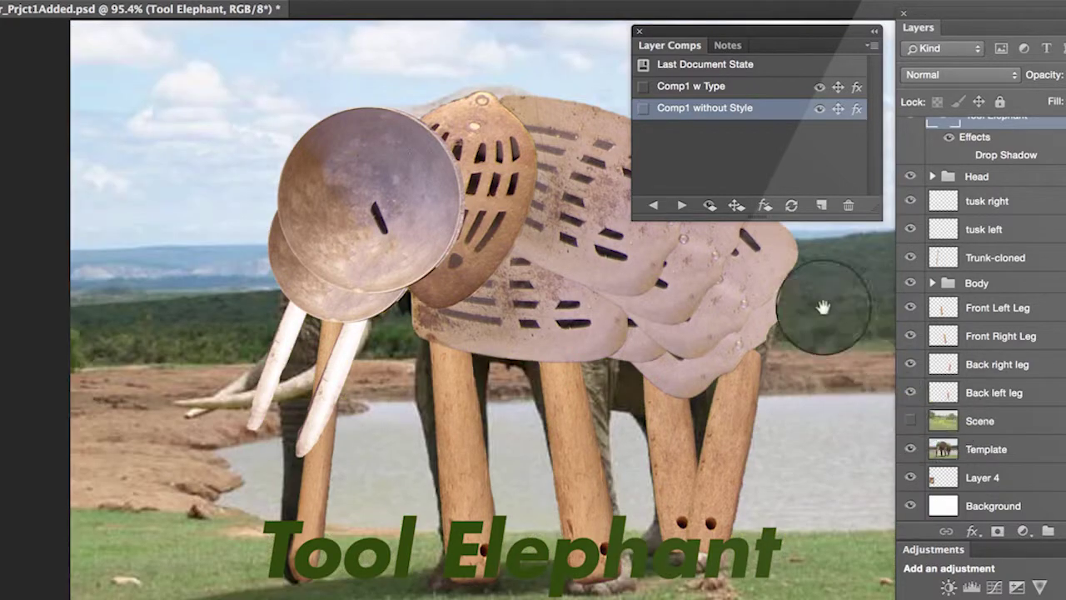
click(821, 205)
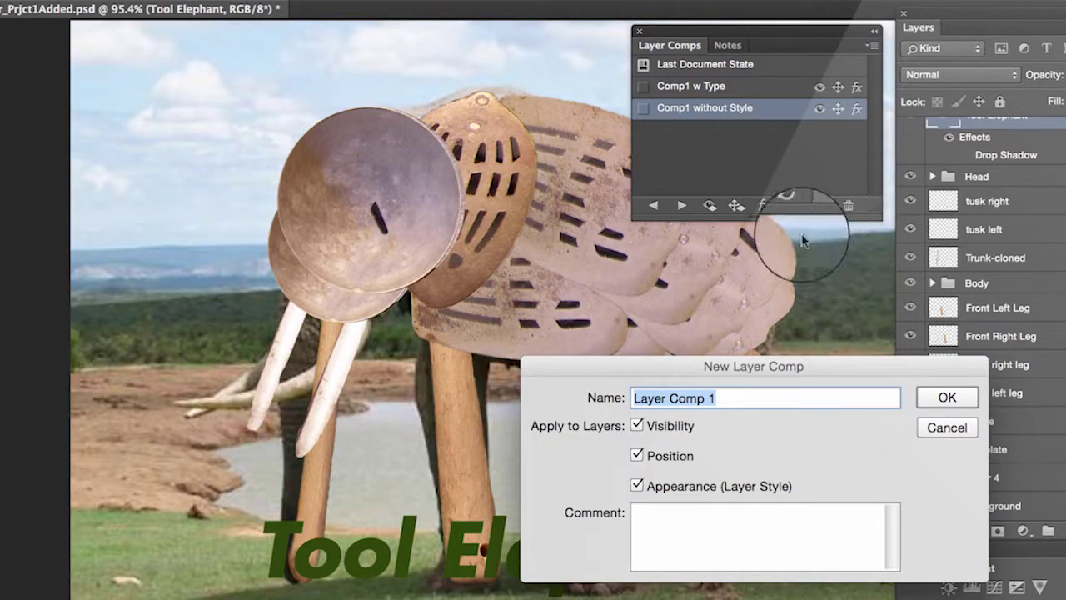
text(C)
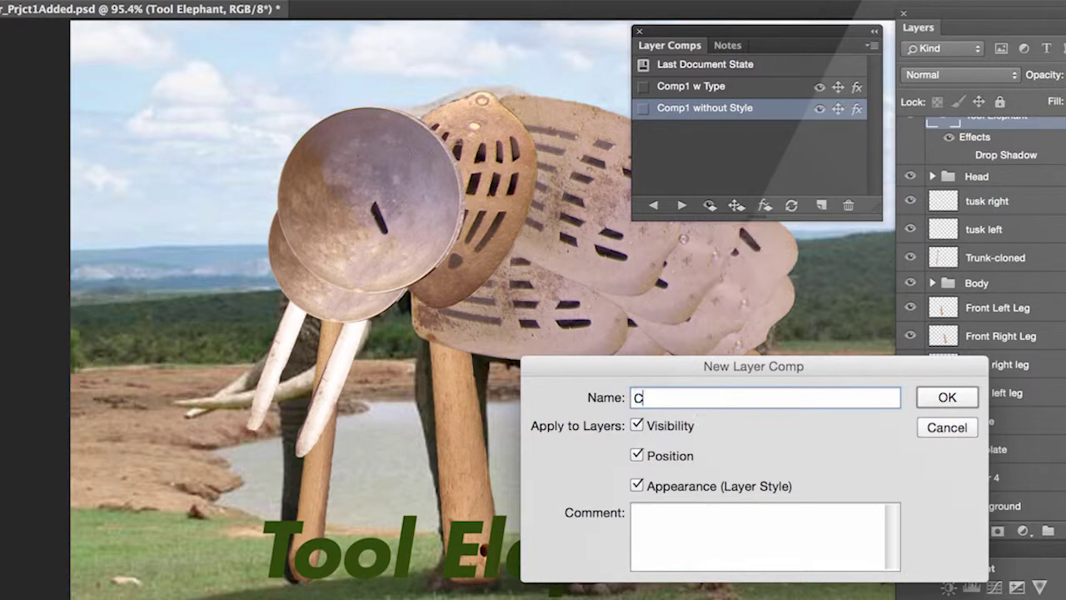
text(omp1 w/o bkgrn)
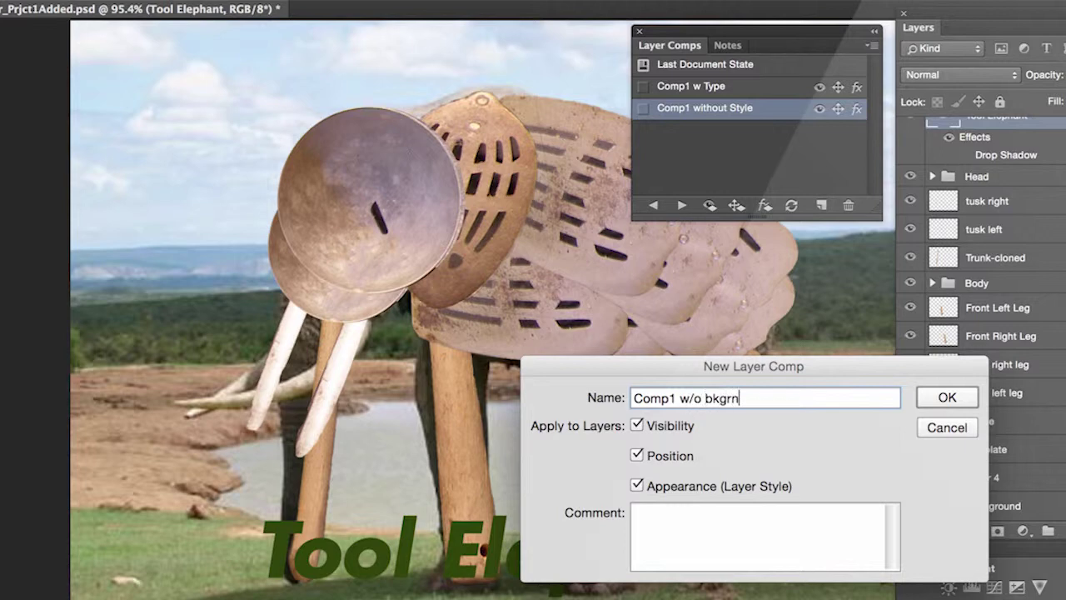
text(d)
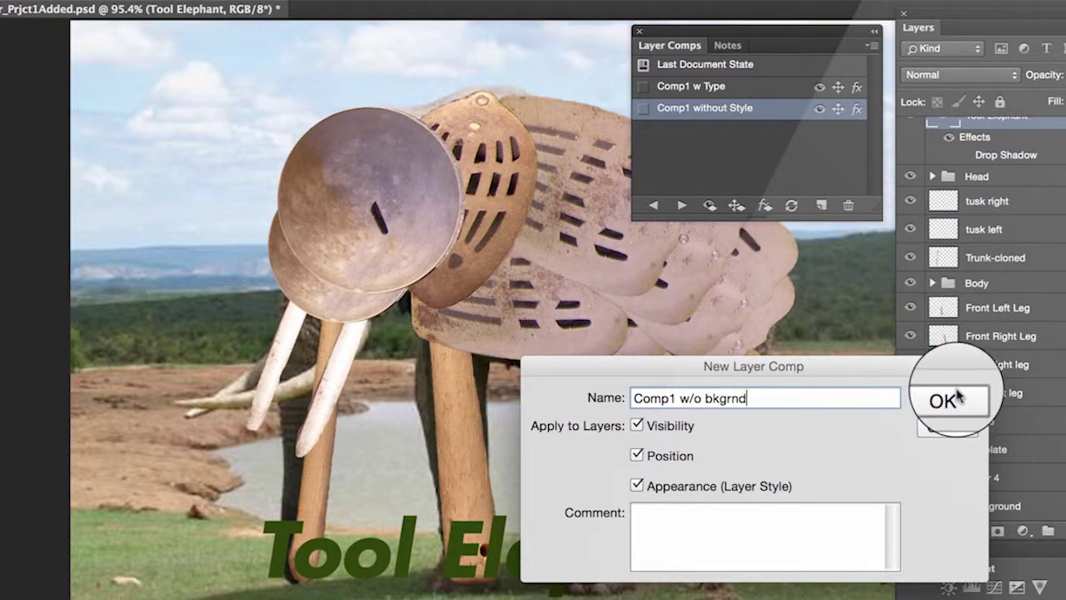
click(957, 399)
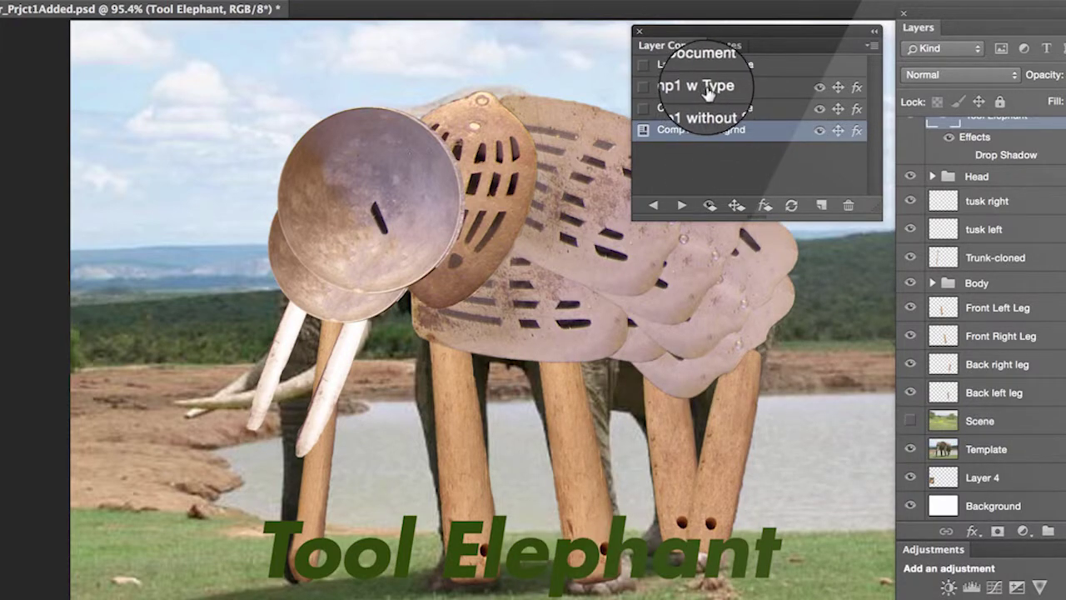
Cycle through 'Comp1 w Type', 'Comp1 without Style' and 'Comp1 w/o bkgrnd', ending on 'Comp1 without Style'
click(643, 90)
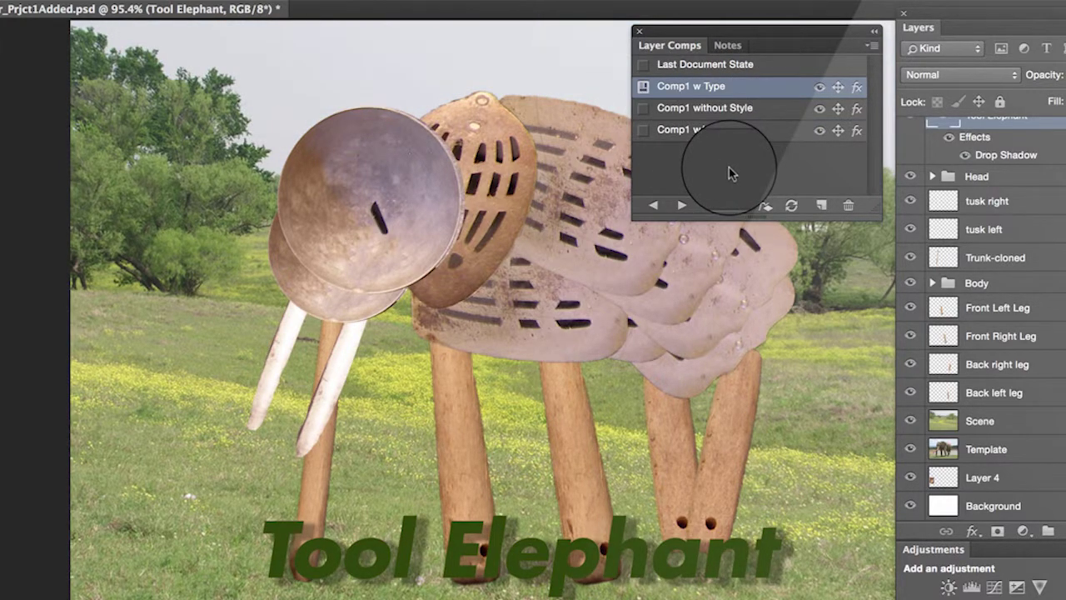
click(643, 111)
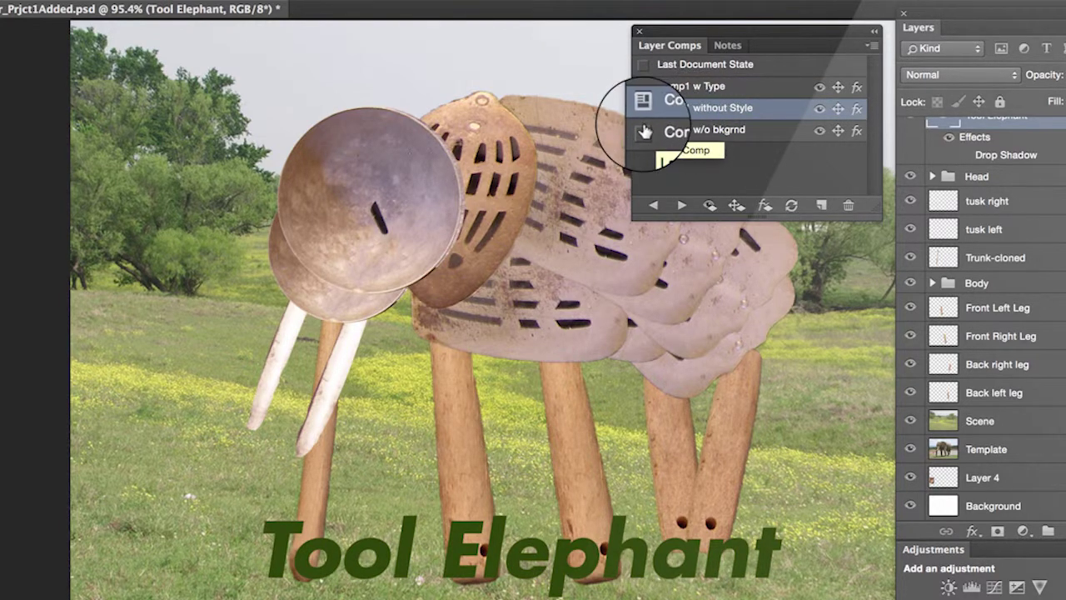
click(642, 132)
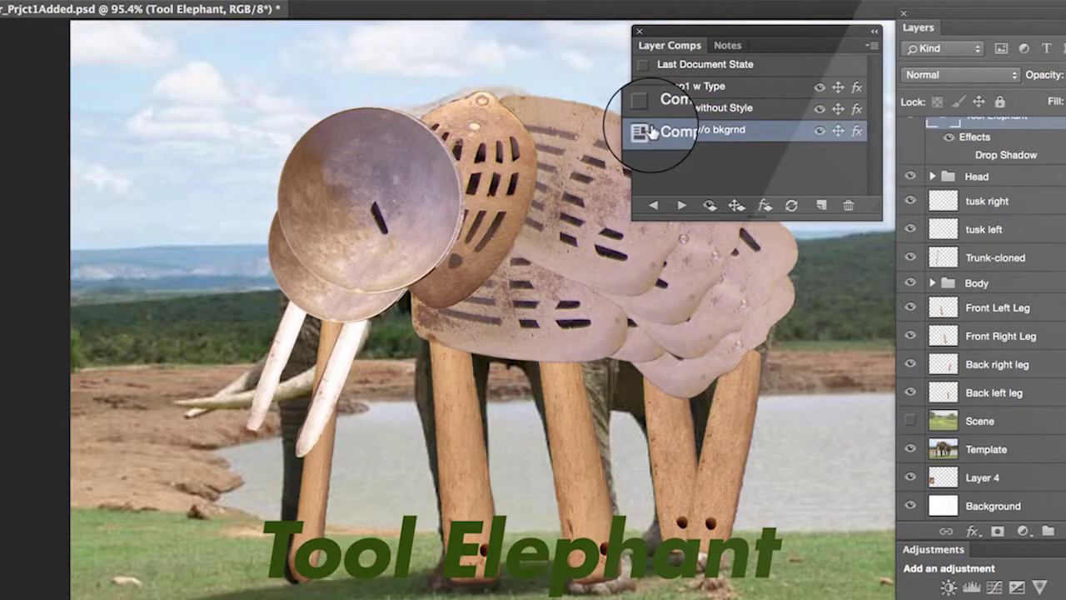
click(643, 87)
click(643, 108)
click(643, 130)
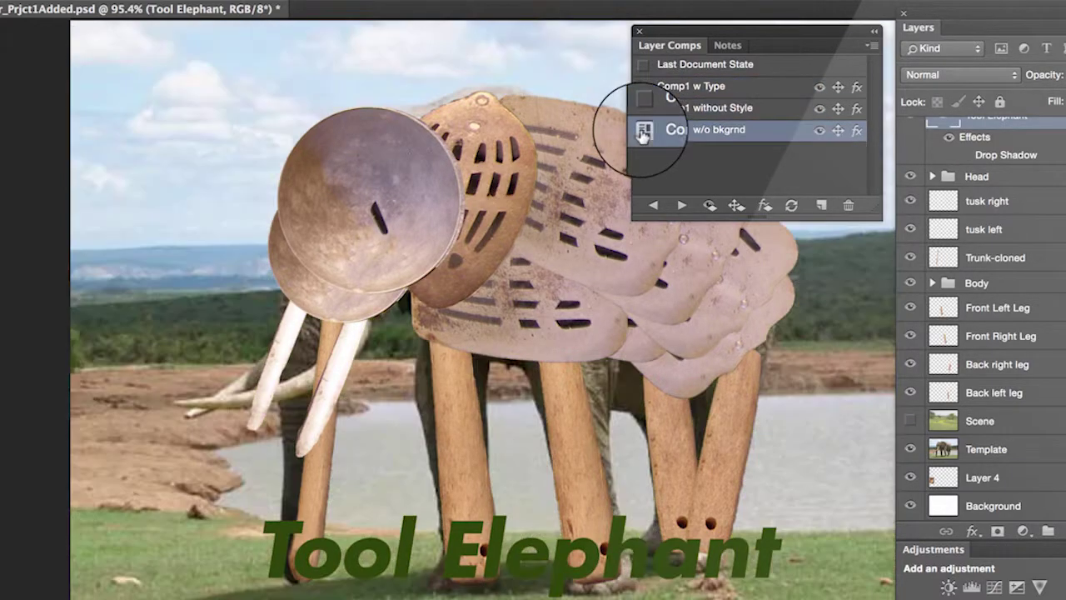
click(643, 108)
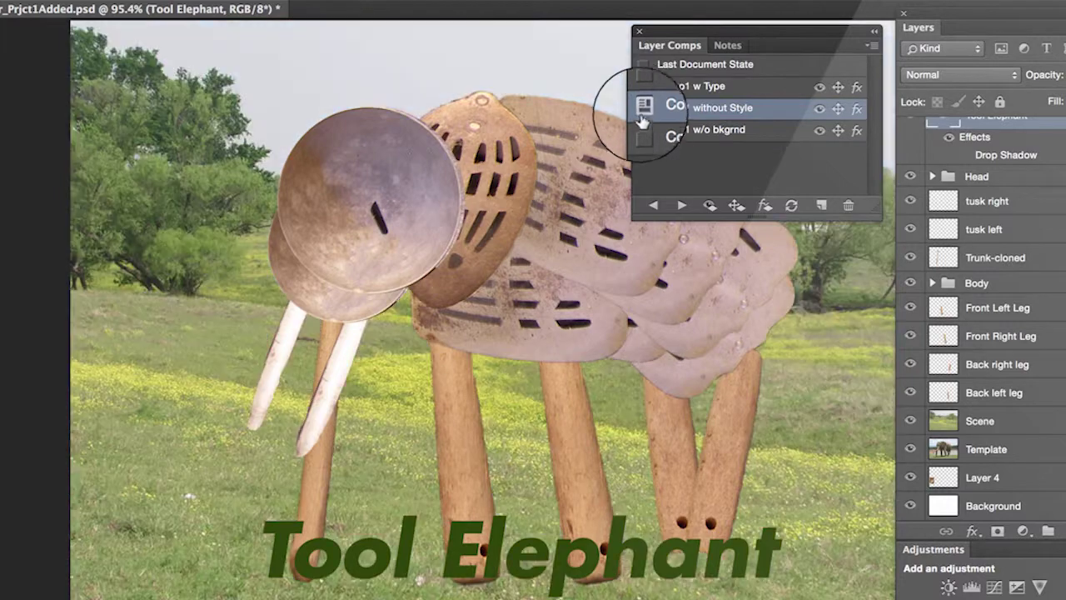